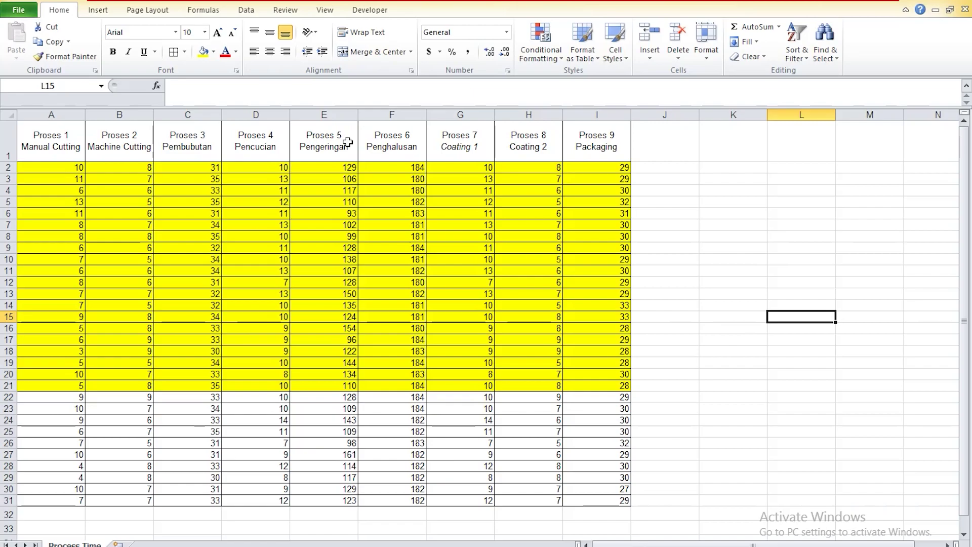
Step: Review the Proses 5 Pengeringan process times in the worksheet
{"action": "left_click", "coordinate": [348, 143]}
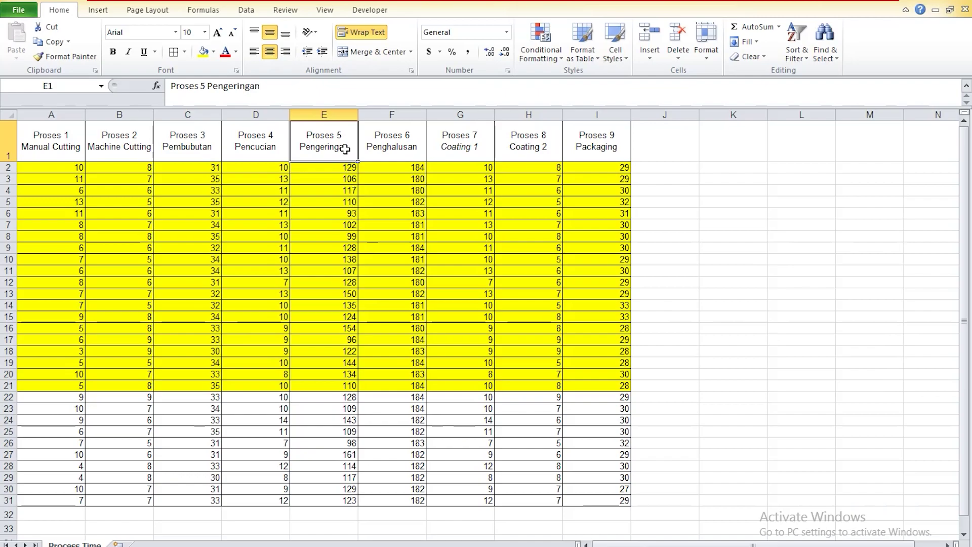
{"action": "left_click_drag", "start_coordinate": [337, 142], "coordinate": [330, 504]}
Step: Switch to FlexSim and launch ExpertFit
{"action": "left_click", "coordinate": [405, 546]}
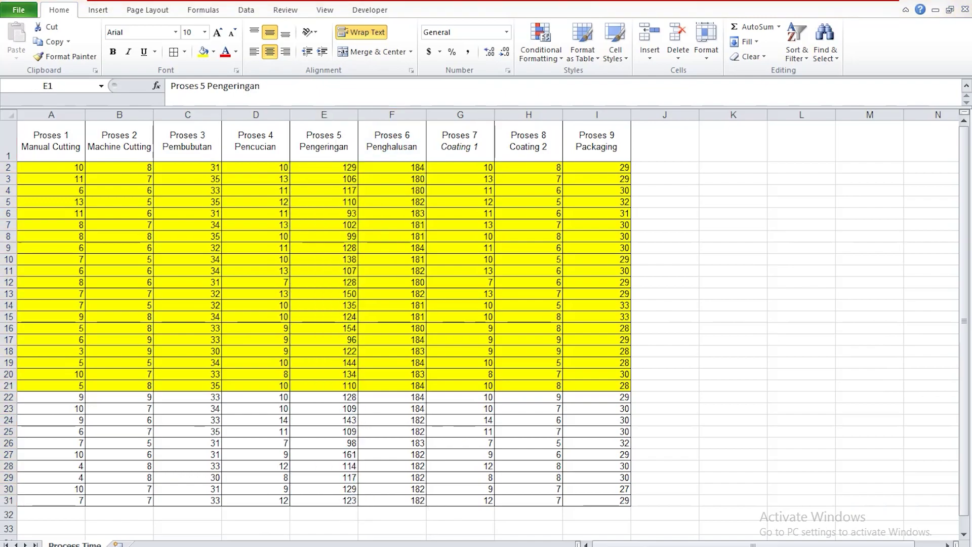
{"action": "left_click", "coordinate": [461, 506]}
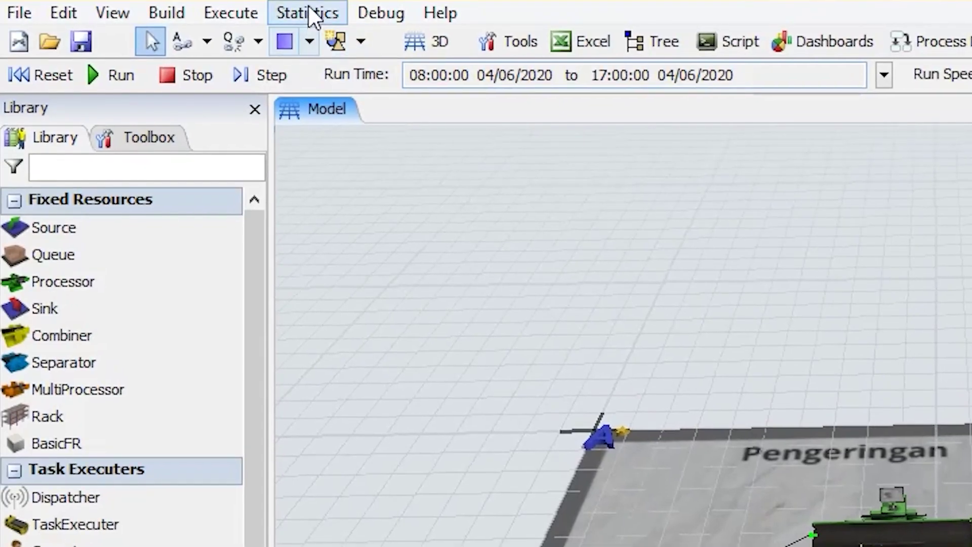
{"action": "left_click", "coordinate": [283, 12]}
{"action": "left_click", "coordinate": [362, 111]}
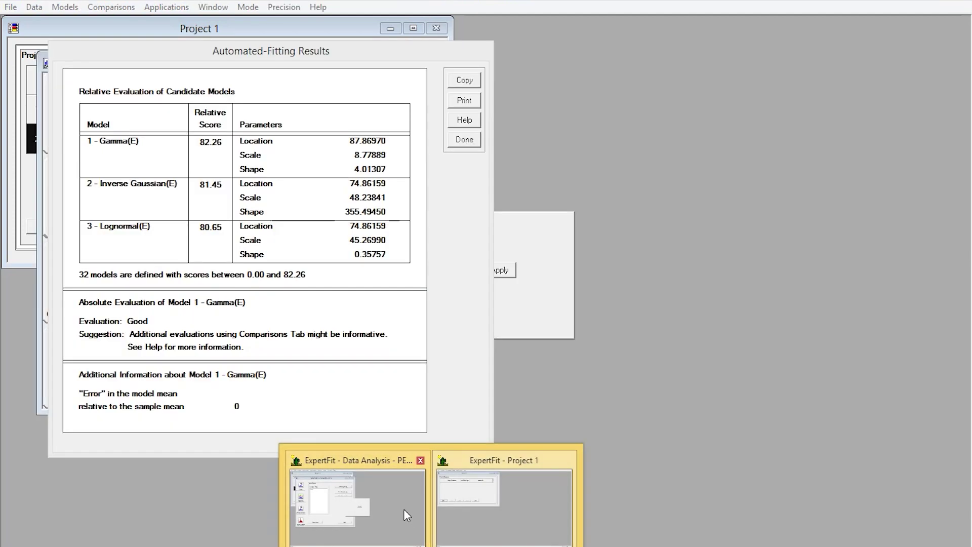
Step: Arrange ExpertFit's automated-fitting results, the Snipping Tool capture and the modul 4 Notepad rules so they can be compared
{"action": "left_click", "coordinate": [403, 509]}
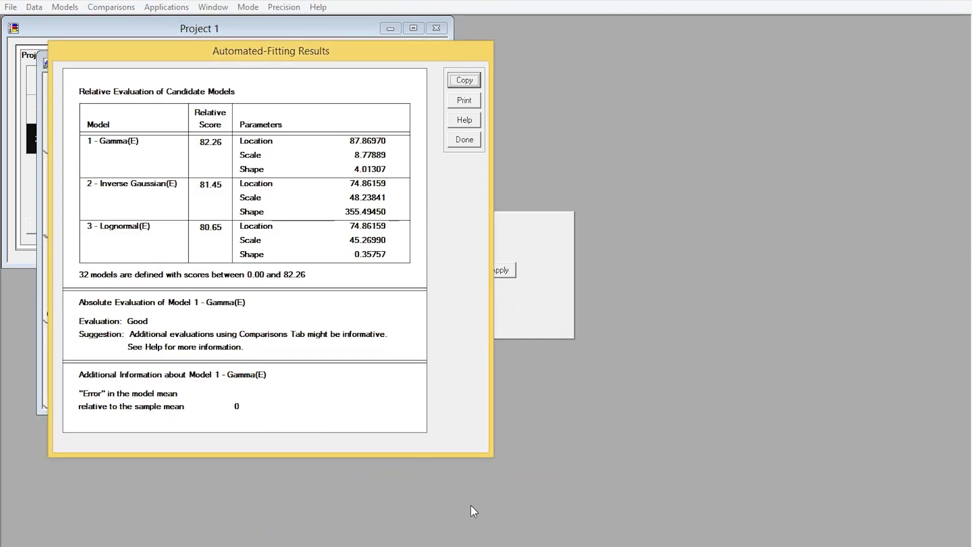
{"action": "left_click", "coordinate": [532, 544]}
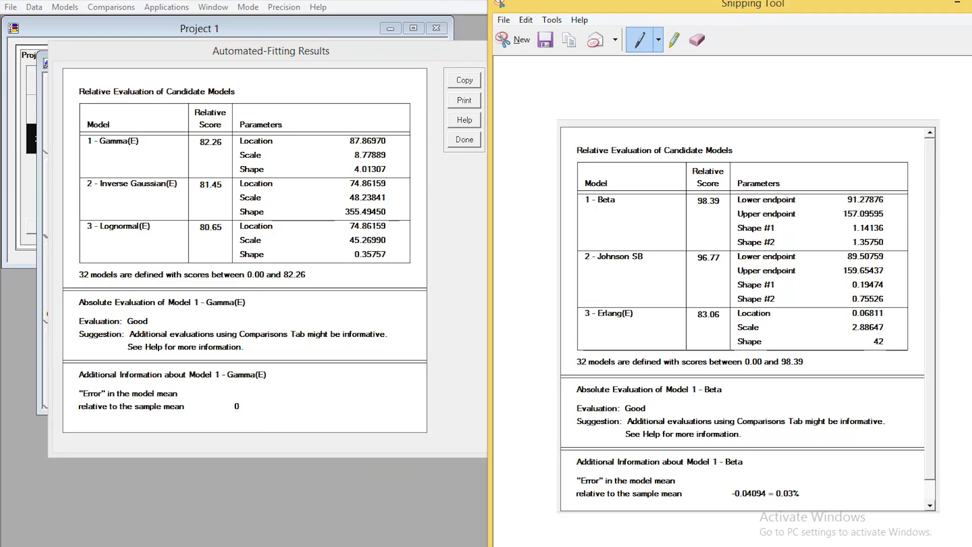
{"action": "left_click_drag", "start_coordinate": [633, 11], "coordinate": [576, 5]}
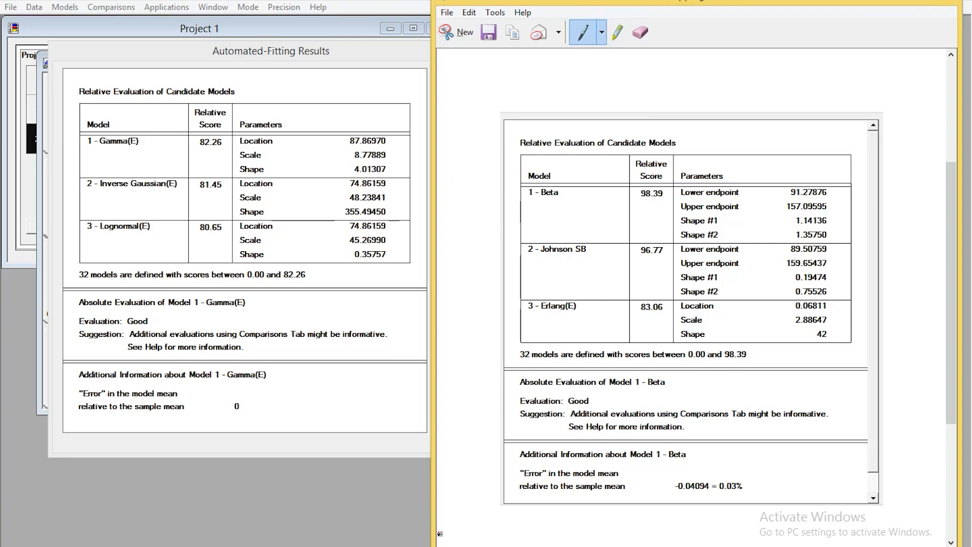
{"action": "key", "text": "alt+Tab"}
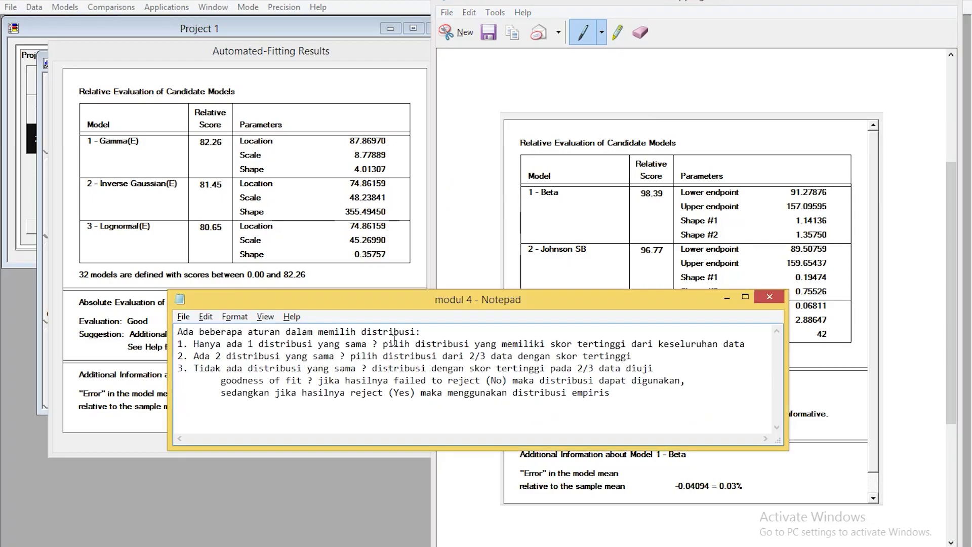
{"action": "left_click_drag", "start_coordinate": [402, 301], "coordinate": [397, 429]}
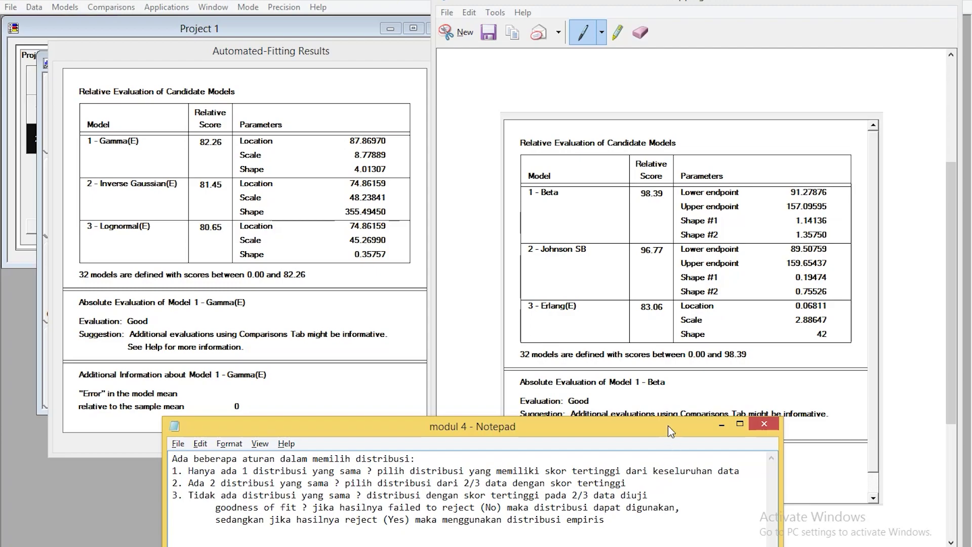
{"action": "left_click_drag", "start_coordinate": [670, 430], "coordinate": [671, 461]}
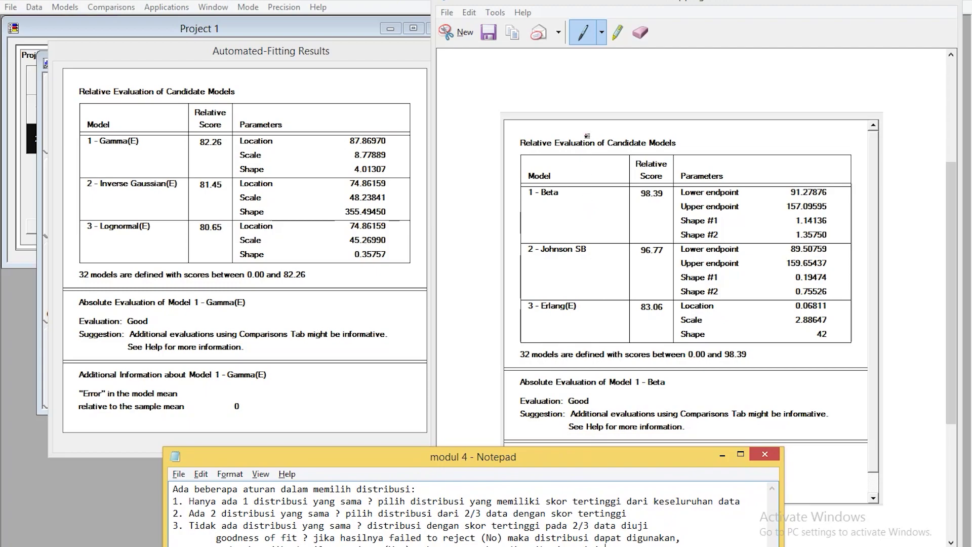
Step: Annotate the Snipping Tool capture: write 2/3 above the table, circle 1 - Beta and its relative score, and add a checkmark between them
{"action": "left_click", "coordinate": [528, 71]}
{"action": "mouse_move", "coordinate": [512, 69]}
{"action": "left_mouse_down"}
{"action": "mouse_move", "coordinate": [534, 83]}
{"action": "mouse_move", "coordinate": [515, 86]}
{"action": "mouse_move", "coordinate": [529, 103]}
{"action": "mouse_move", "coordinate": [564, 107]}
{"action": "mouse_move", "coordinate": [561, 121]}
{"action": "left_mouse_up"}
{"action": "mouse_move", "coordinate": [566, 186]}
{"action": "left_mouse_down"}
{"action": "mouse_move", "coordinate": [547, 180]}
{"action": "mouse_move", "coordinate": [578, 195]}
{"action": "mouse_move", "coordinate": [566, 177]}
{"action": "left_mouse_up"}
{"action": "mouse_move", "coordinate": [658, 181]}
{"action": "left_mouse_down"}
{"action": "mouse_move", "coordinate": [642, 195]}
{"action": "mouse_move", "coordinate": [677, 189]}
{"action": "mouse_move", "coordinate": [657, 182]}
{"action": "left_mouse_up"}
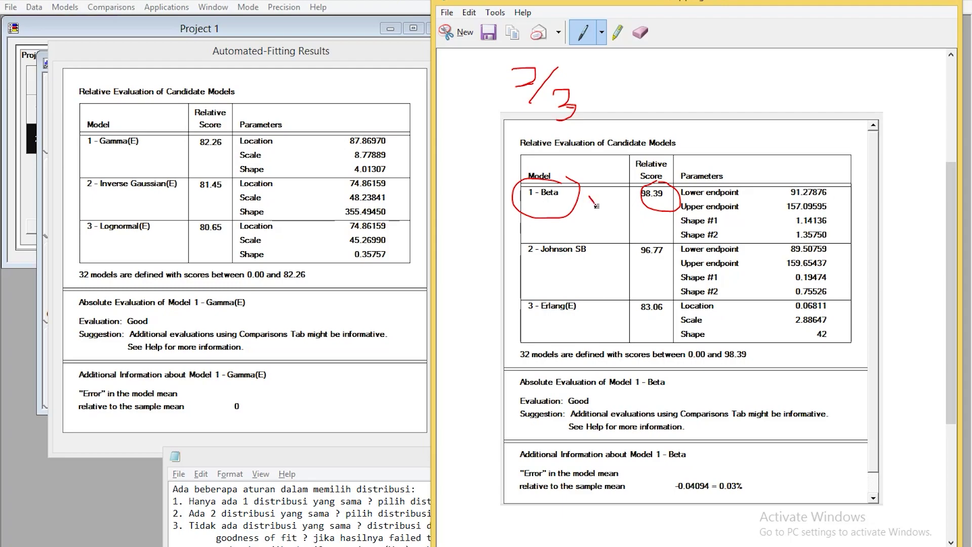
{"action": "left_click_drag", "start_coordinate": [589, 195], "coordinate": [617, 177]}
Step: Put away the capture and notes, close the PENGERINGAN 1/3 analysis and open PENGERINGAN 2/3 for analysis
{"action": "left_click", "coordinate": [892, 3]}
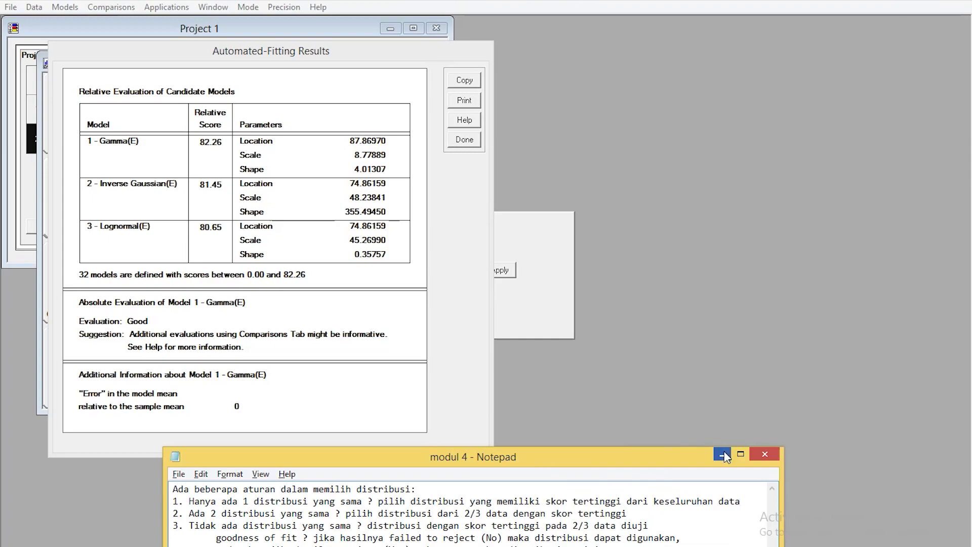
{"action": "left_click", "coordinate": [722, 455]}
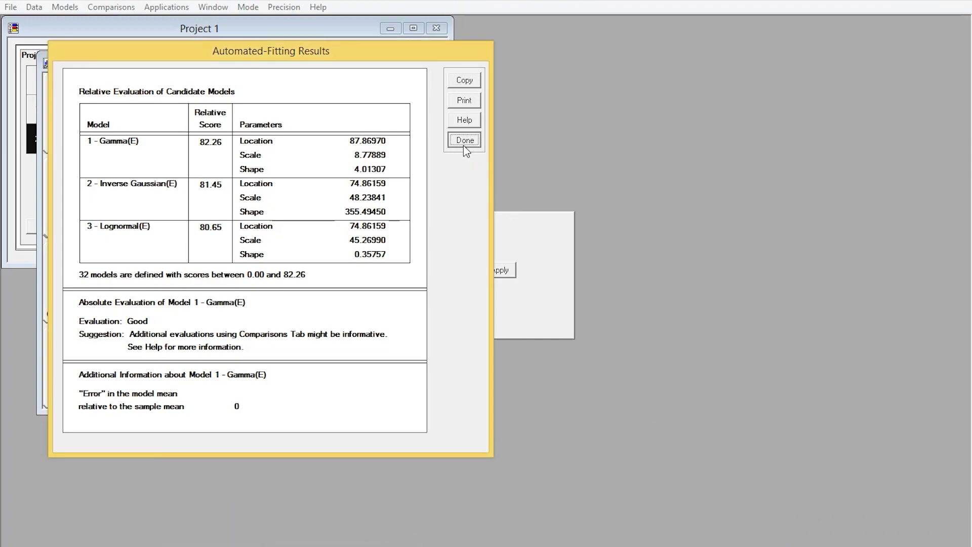
{"action": "left_click", "coordinate": [465, 144]}
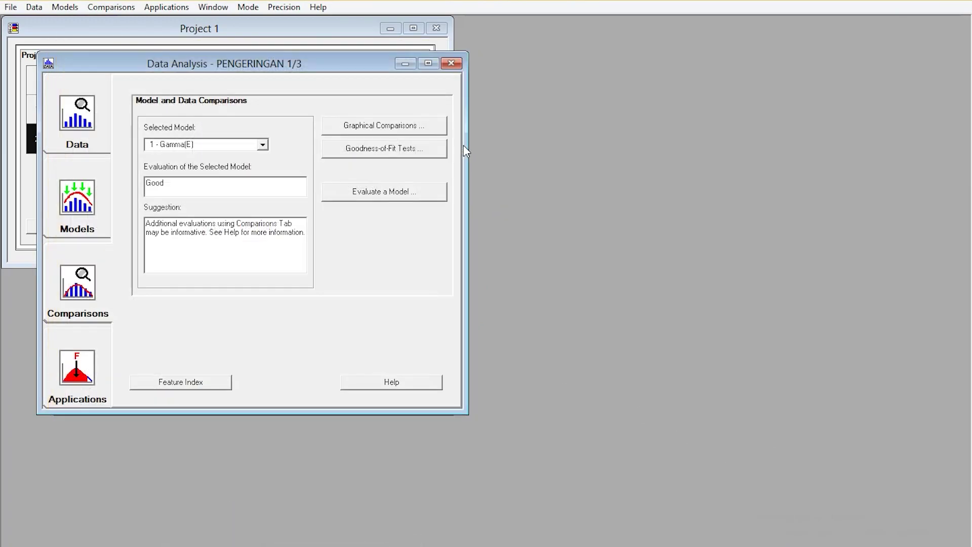
{"action": "left_click", "coordinate": [450, 64]}
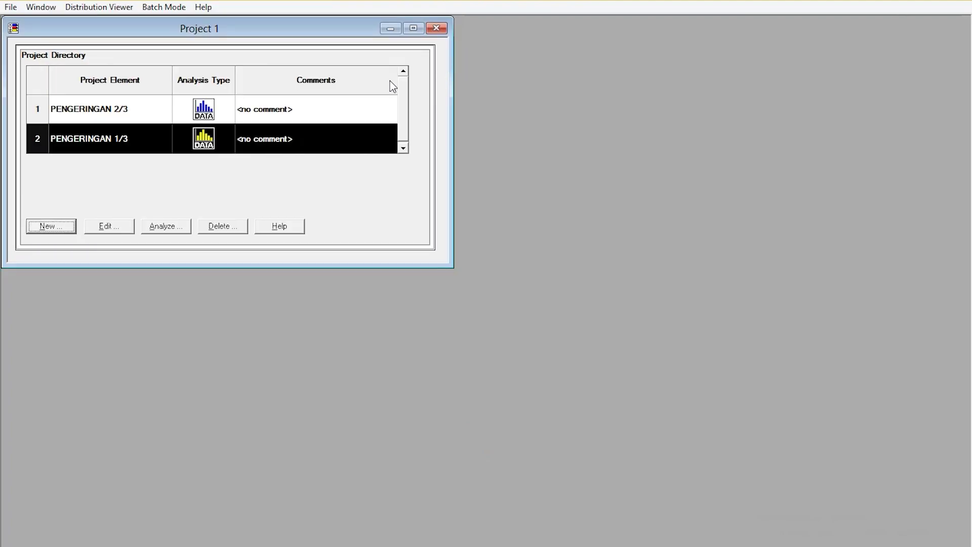
{"action": "double_click", "coordinate": [127, 110]}
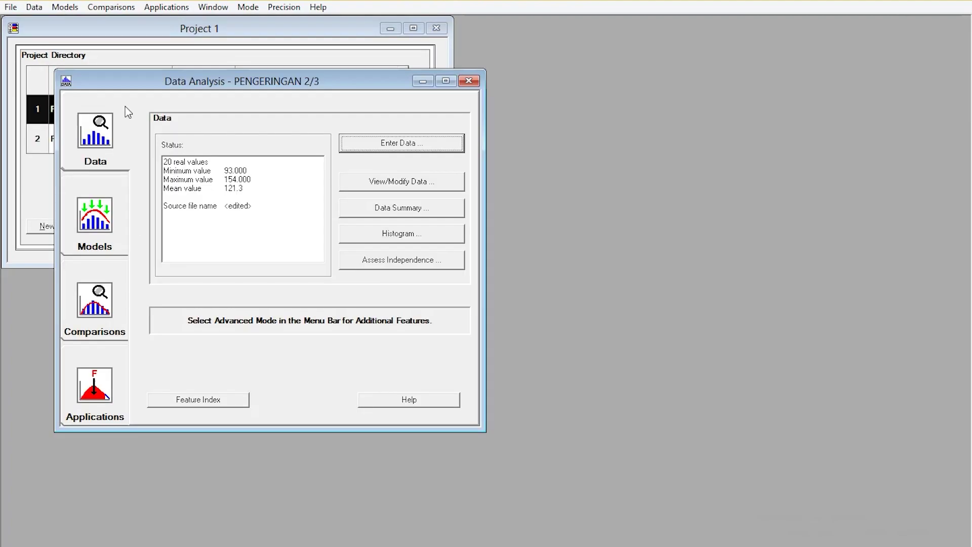
Step: Run the Anderson-Darling goodness-of-fit test on model 1 - Beta for PENGERINGAN 2/3
{"action": "left_click", "coordinate": [105, 299]}
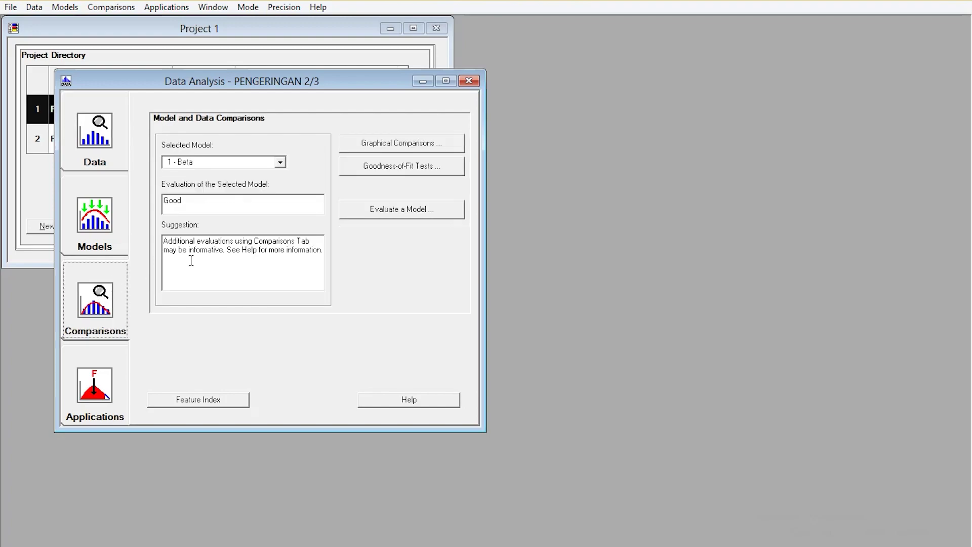
{"action": "left_click", "coordinate": [280, 162]}
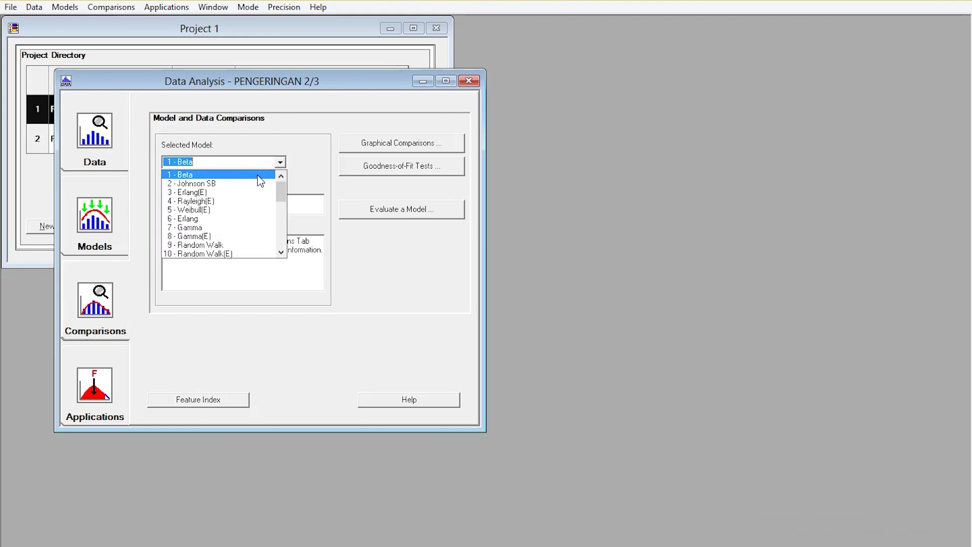
{"action": "left_click", "coordinate": [258, 175]}
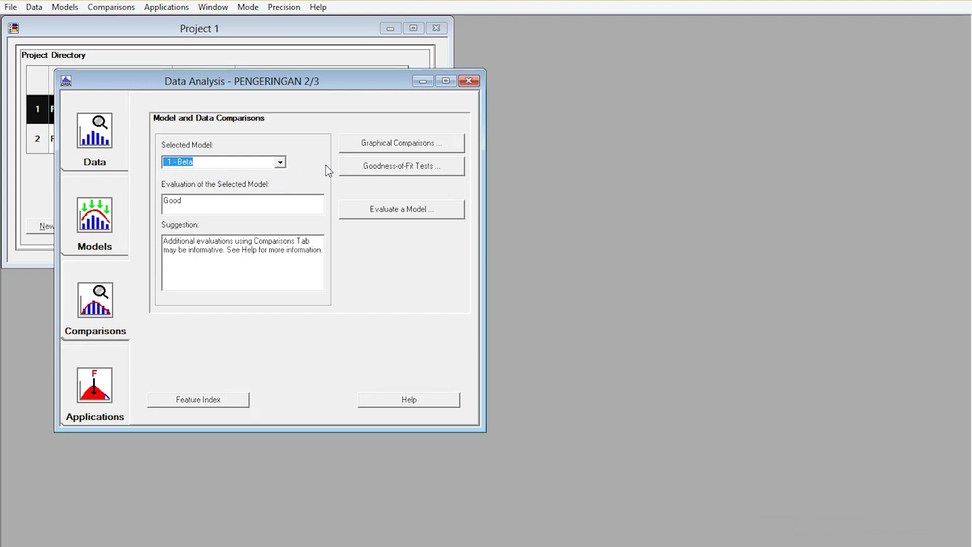
{"action": "left_click", "coordinate": [359, 170]}
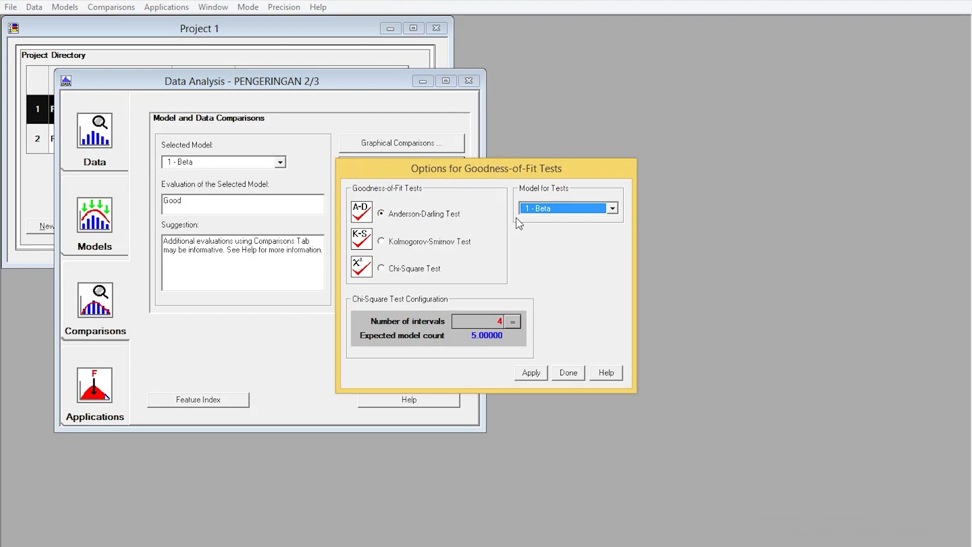
{"action": "left_click", "coordinate": [564, 209]}
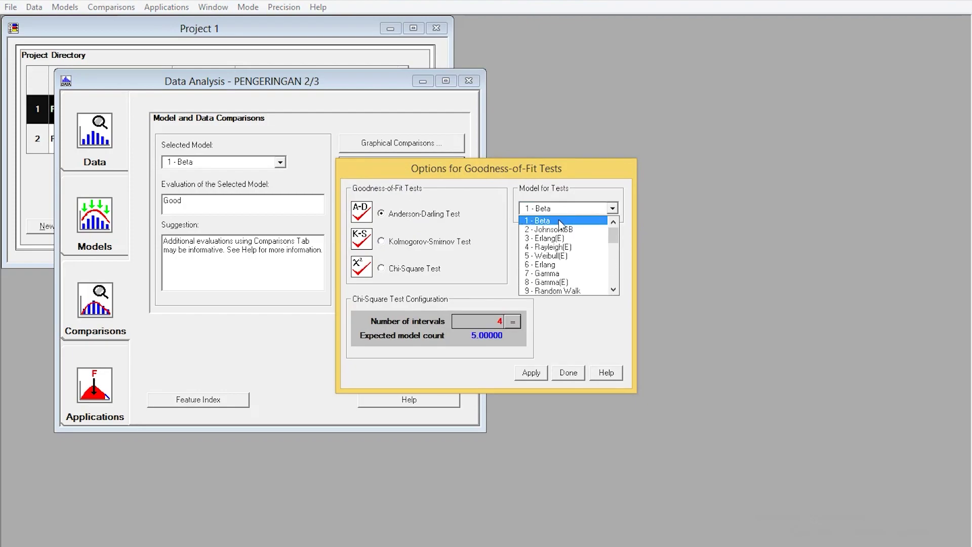
{"action": "left_click", "coordinate": [560, 222]}
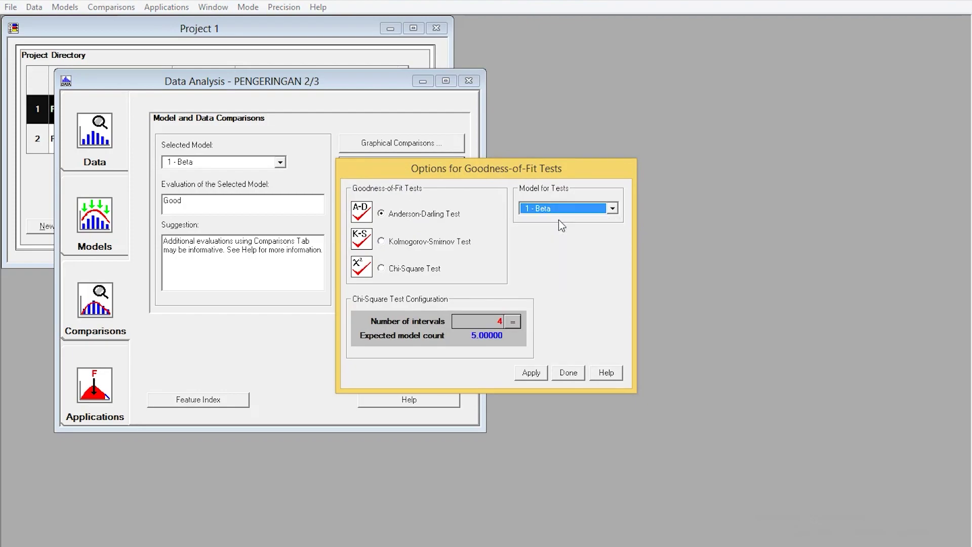
{"action": "left_click", "coordinate": [532, 373]}
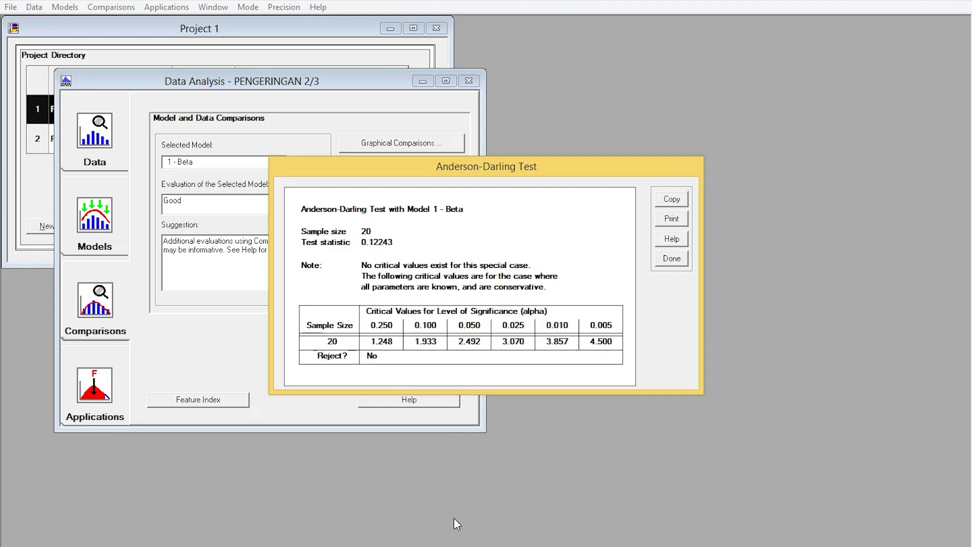
Step: Check the test result against the goodness-of-fit rule in the modul 4 notes, and close the test windows
{"action": "mouse_move", "coordinate": [305, 546]}
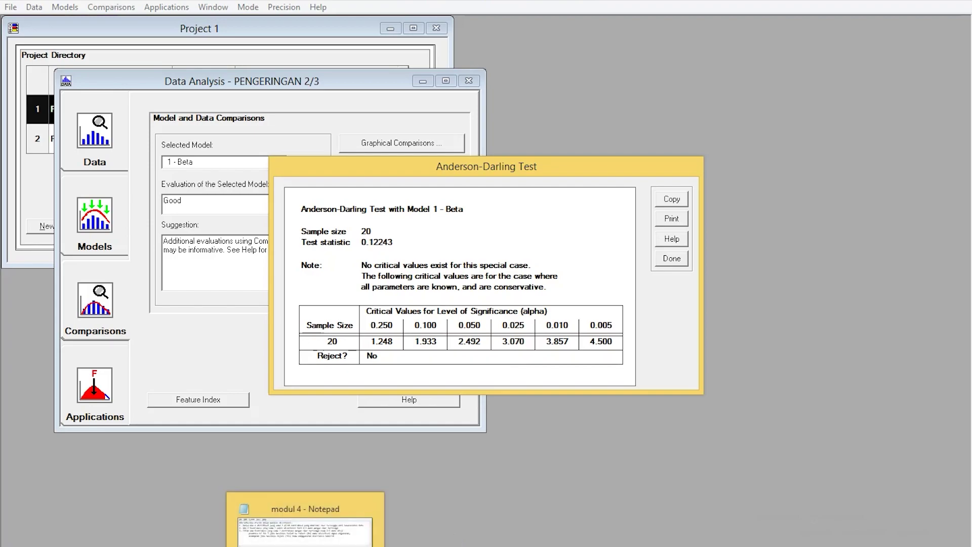
{"action": "left_click", "coordinate": [305, 522]}
{"action": "left_click_drag", "start_coordinate": [330, 463], "coordinate": [330, 401]}
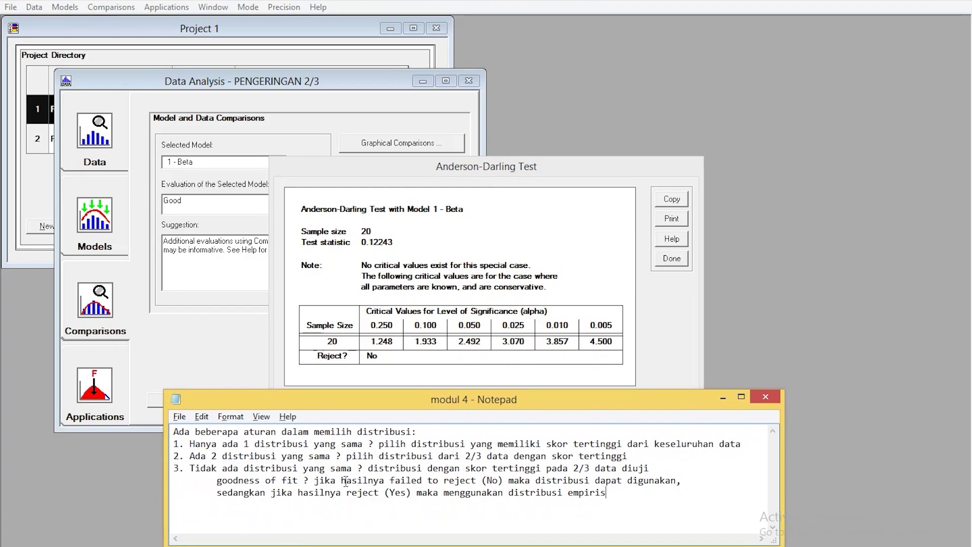
{"action": "left_click_drag", "start_coordinate": [346, 480], "coordinate": [657, 479]}
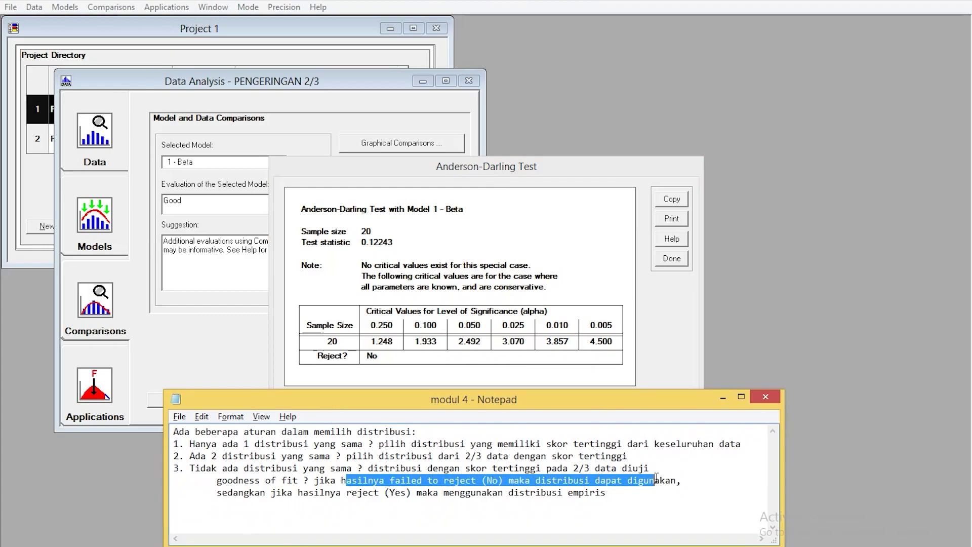
{"action": "left_click", "coordinate": [660, 479]}
{"action": "left_click", "coordinate": [723, 398]}
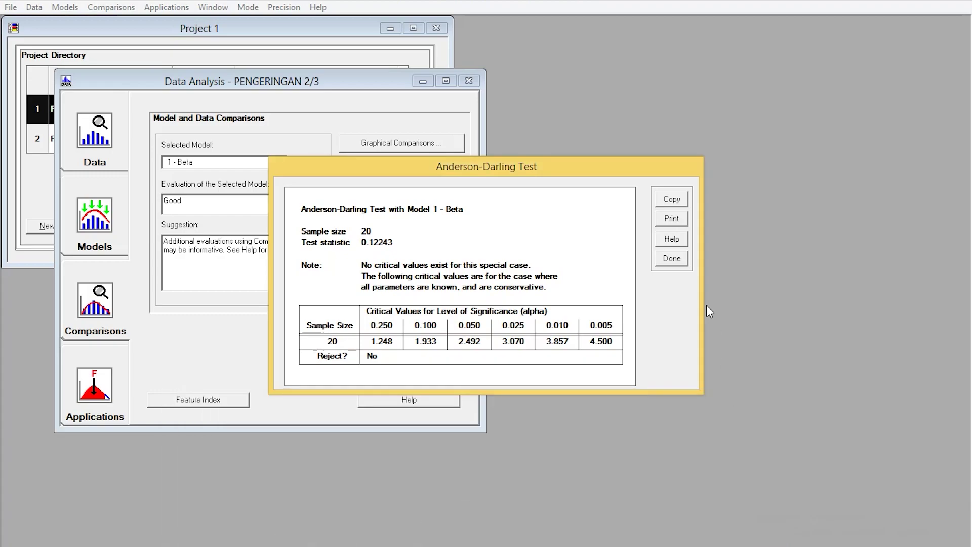
{"action": "left_click", "coordinate": [681, 262]}
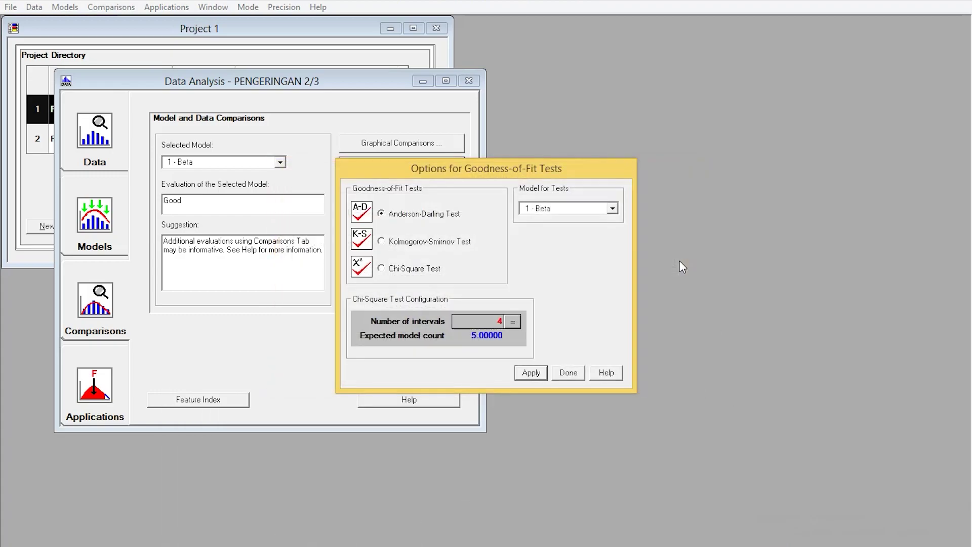
{"action": "left_click", "coordinate": [561, 373]}
Step: Generate the simulation representation of model 1 - Beta for the Flexsim simulation software
{"action": "left_click", "coordinate": [100, 376]}
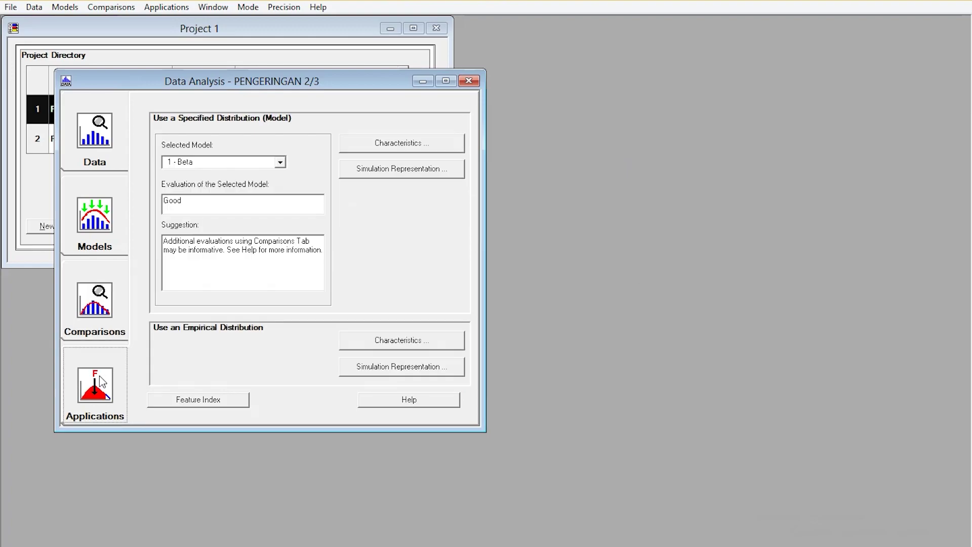
{"action": "left_click", "coordinate": [359, 175]}
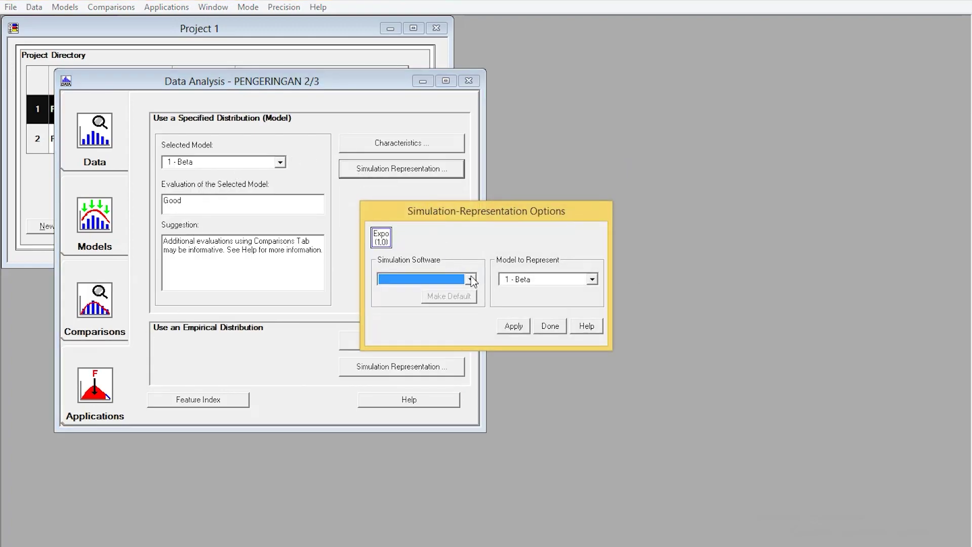
{"action": "left_click", "coordinate": [471, 279]}
{"action": "left_click", "coordinate": [440, 292]}
{"action": "left_click", "coordinate": [515, 326]}
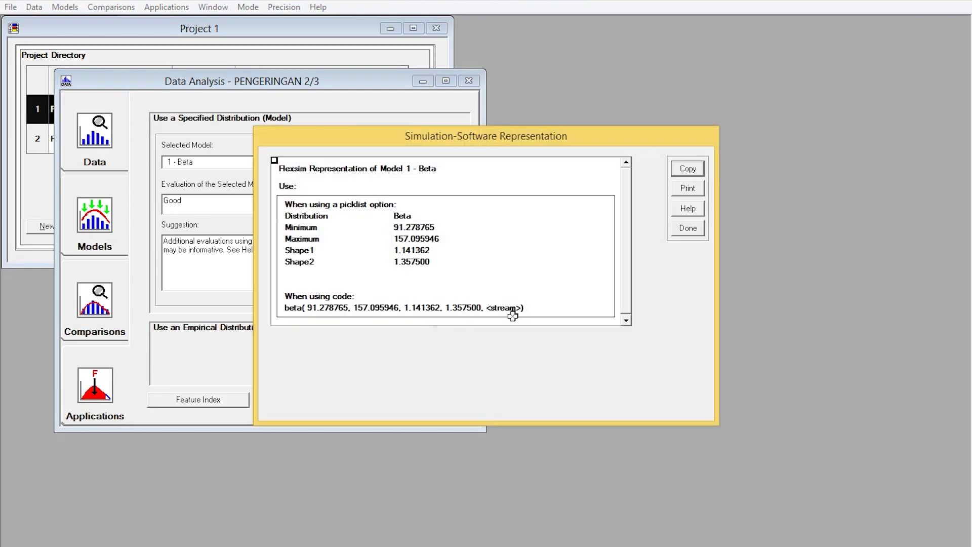
Step: Copy the beta distribution code line from the Flexsim representation and close the representation windows
{"action": "left_click", "coordinate": [296, 307]}
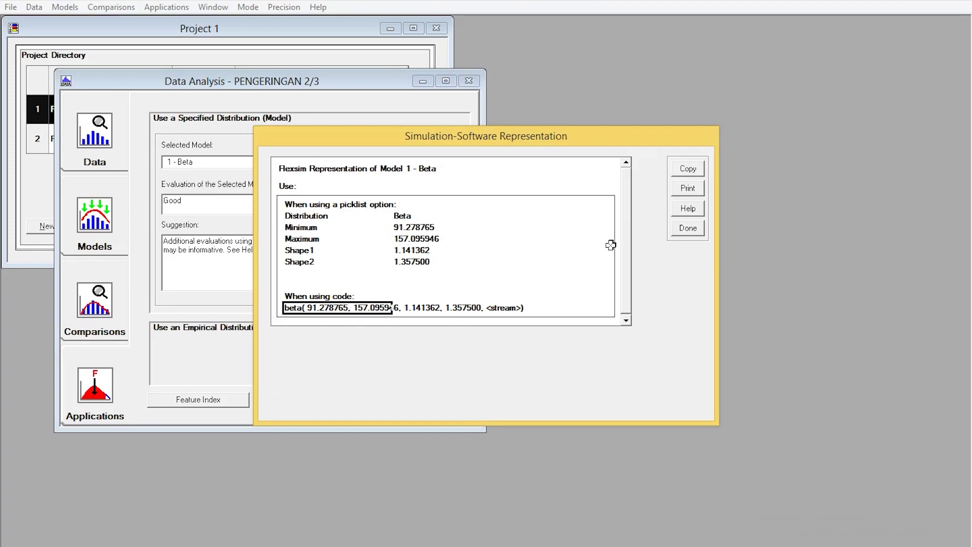
{"action": "left_click", "coordinate": [685, 172]}
{"action": "left_click", "coordinate": [551, 300]}
{"action": "left_click", "coordinate": [681, 230]}
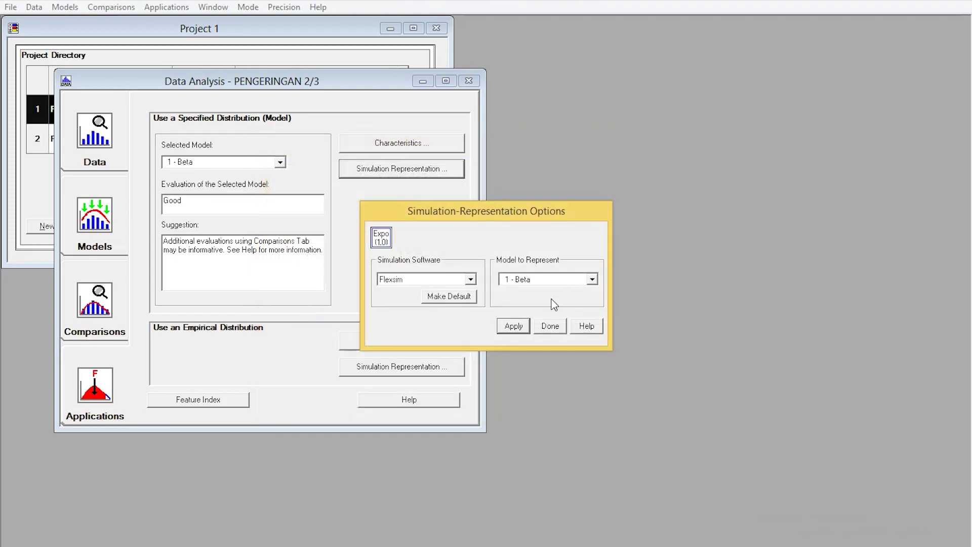
{"action": "left_click", "coordinate": [551, 325]}
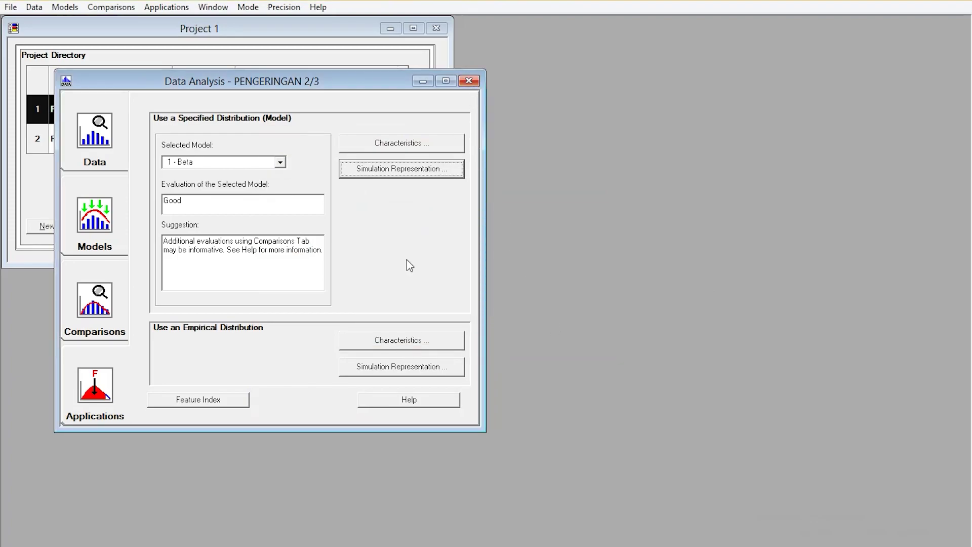
Step: Switch to the Kunci MODUL 4 model in FlexSim and replace the Pengeringan processor's process time with the copied beta distribution code
{"action": "mouse_move", "coordinate": [389, 540]}
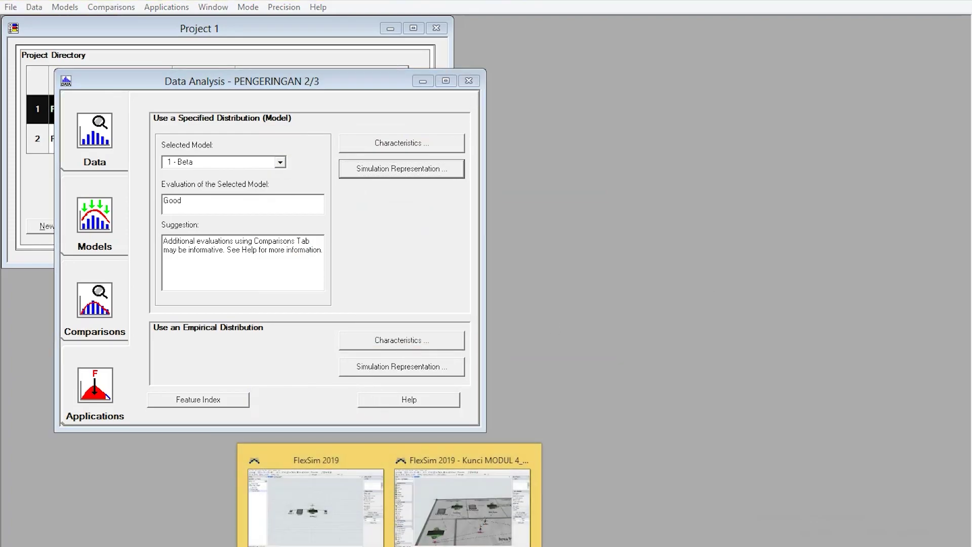
{"action": "left_click", "coordinate": [476, 485]}
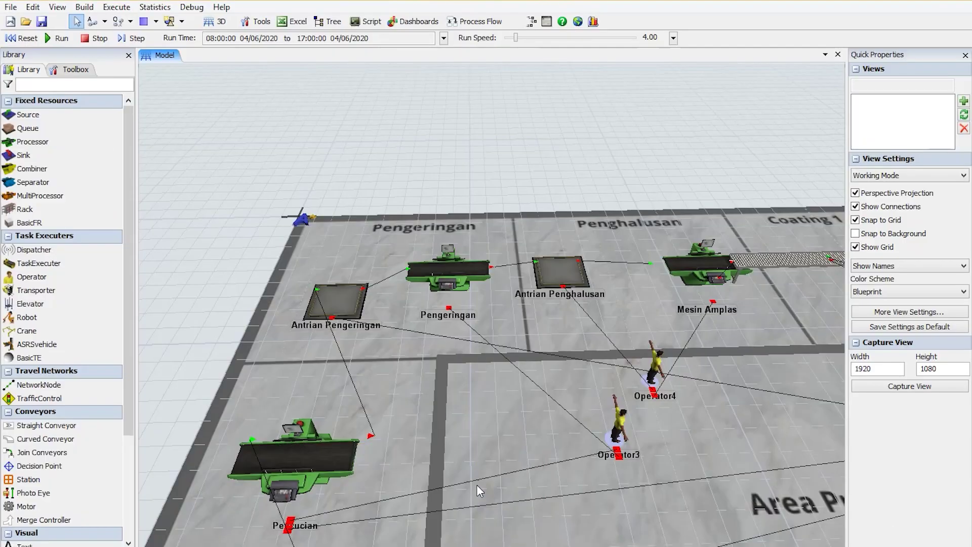
{"action": "double_click", "coordinate": [450, 269]}
{"action": "left_click", "coordinate": [419, 239]}
{"action": "key", "text": "ctrl+a"}
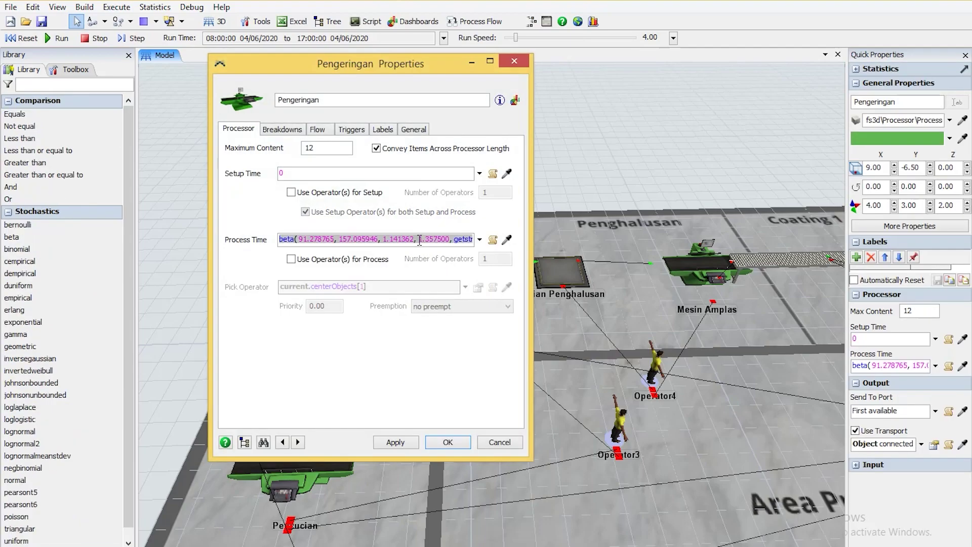
{"action": "key", "text": "BackSpace"}
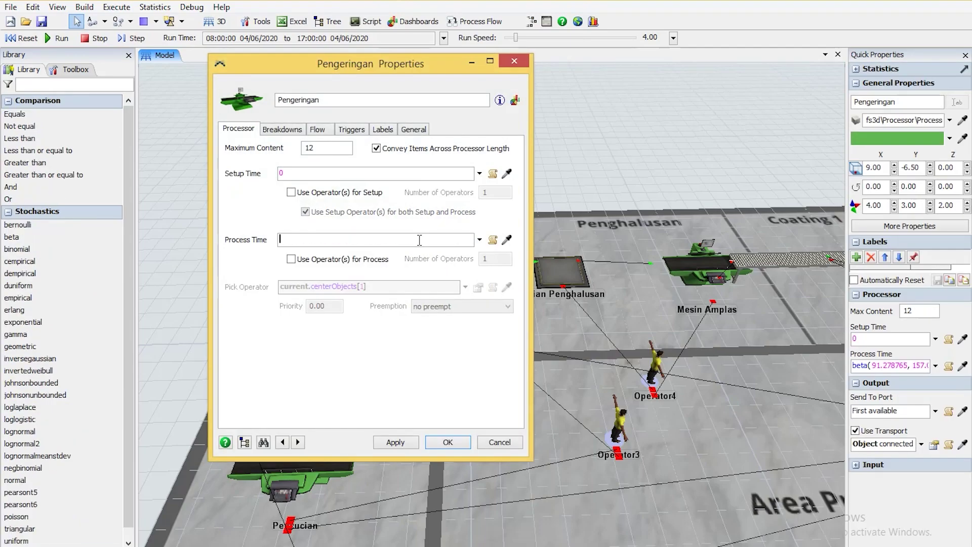
{"action": "key", "text": "ctrl+v"}
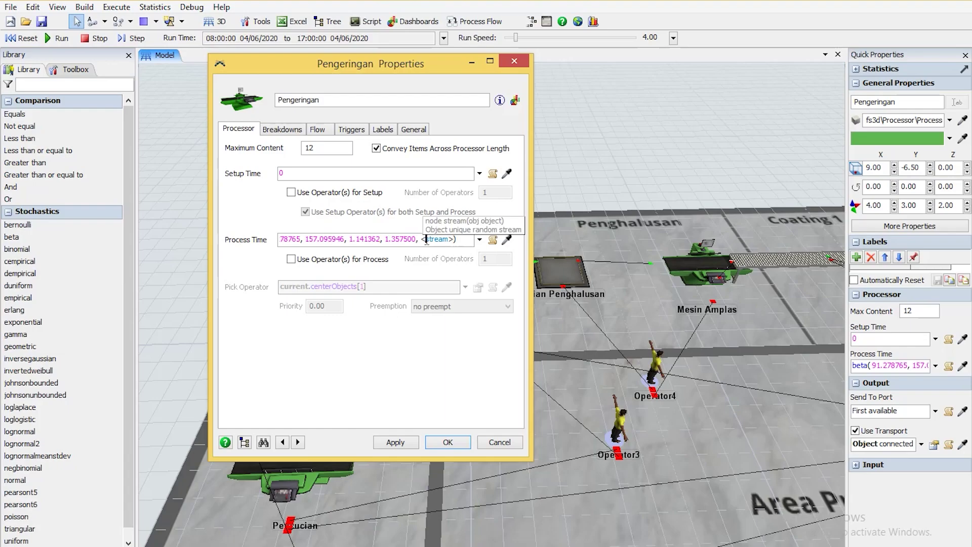
Step: Replace the stream placeholder in Pengeringan's process time with getstream(current), and accept the processor's properties
{"action": "key", "text": "BackSpace"}
{"action": "type", "text": "GET"}
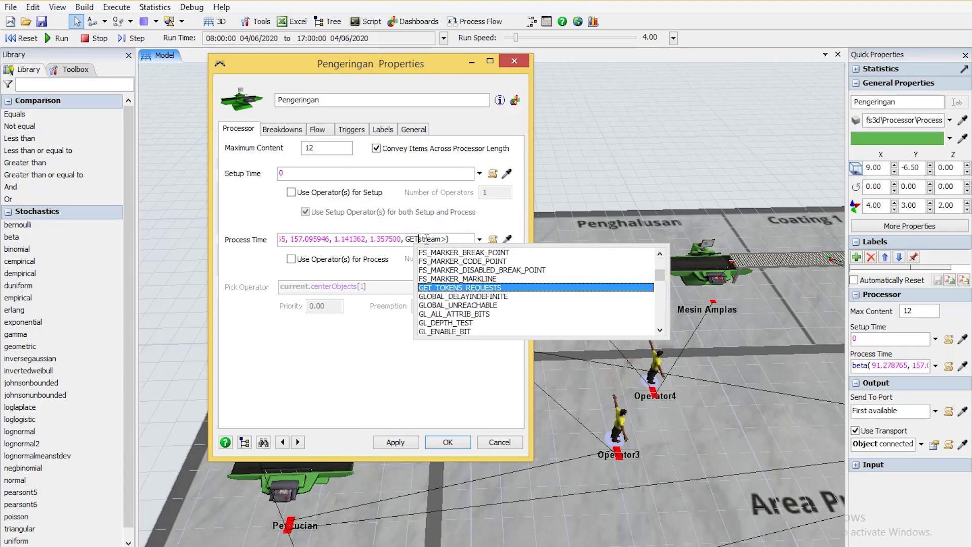
{"action": "key", "text": "BackSpace"}
{"action": "key", "text": "BackSpace"}
{"action": "key", "text": "BackSpace"}
{"action": "type", "text": "getstream"}
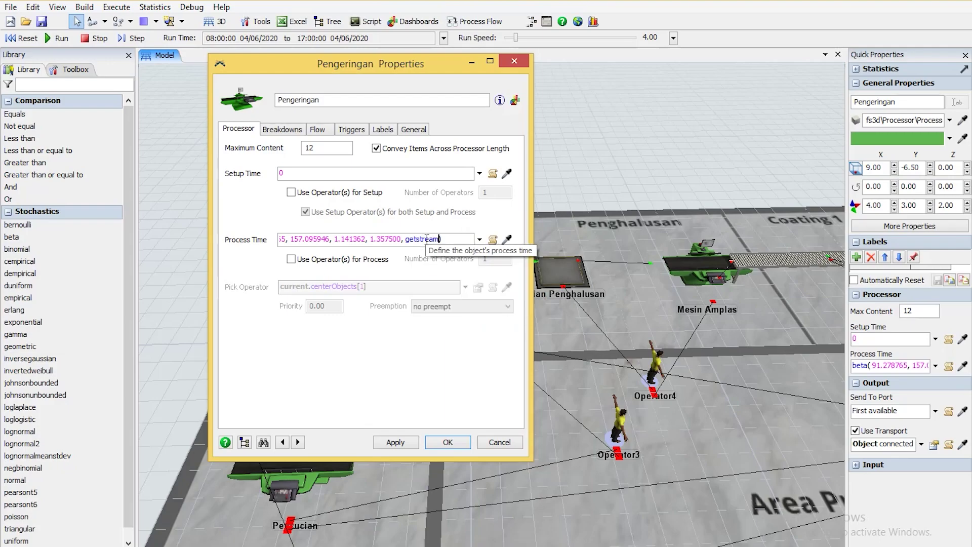
{"action": "type", "text": "(curre"}
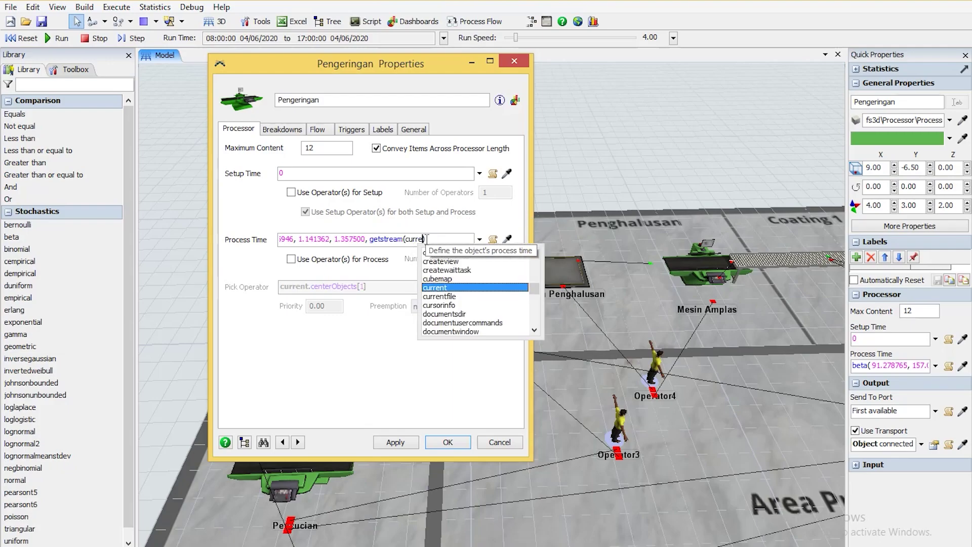
{"action": "type", "text": "nt)"}
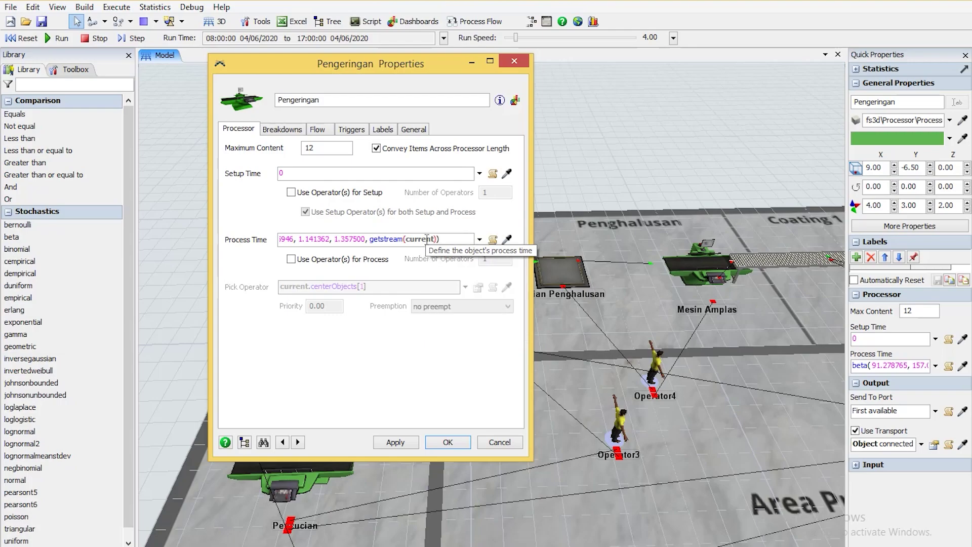
{"action": "left_click", "coordinate": [389, 398]}
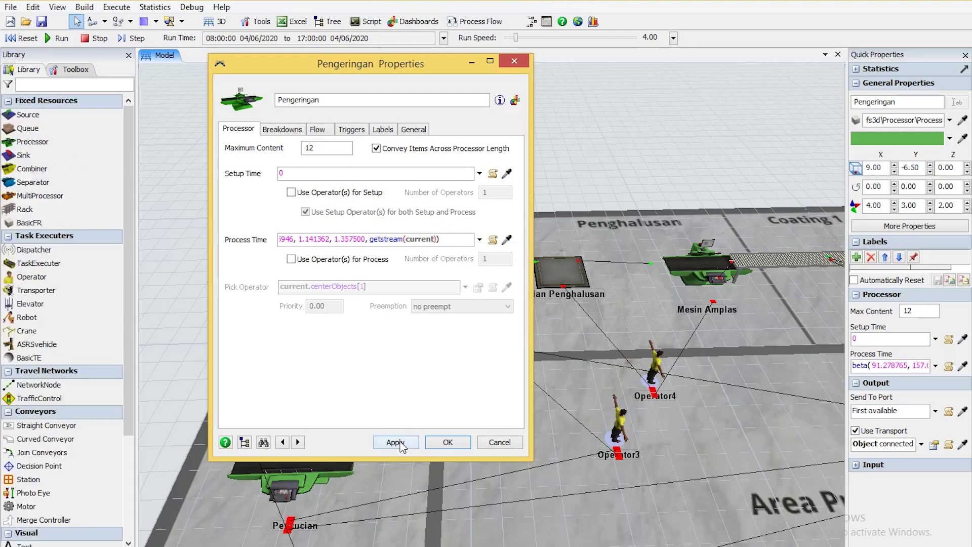
{"action": "left_click", "coordinate": [448, 442]}
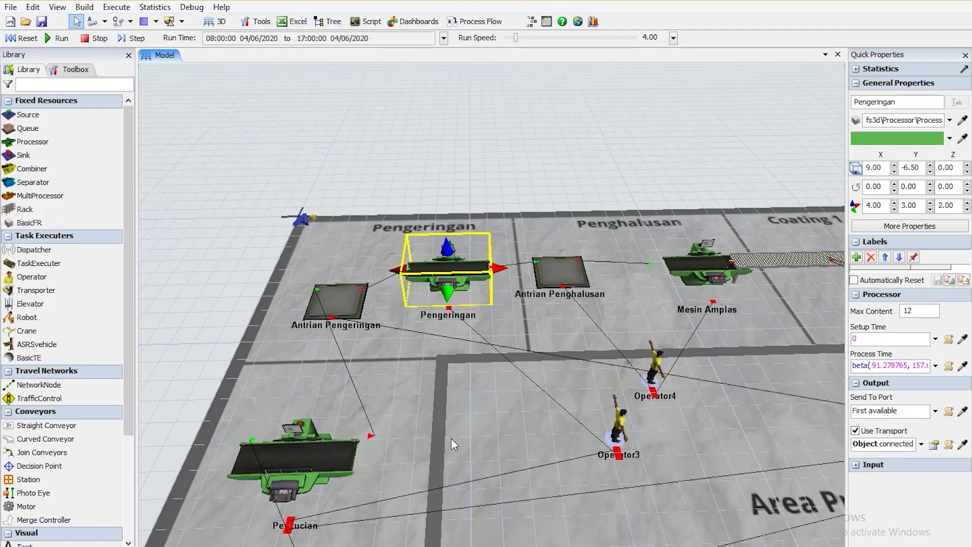
Step: Review rule 3 in the modul 4 notes on using an empirical distribution when the goodness-of-fit test rejects
{"action": "left_click", "coordinate": [488, 396]}
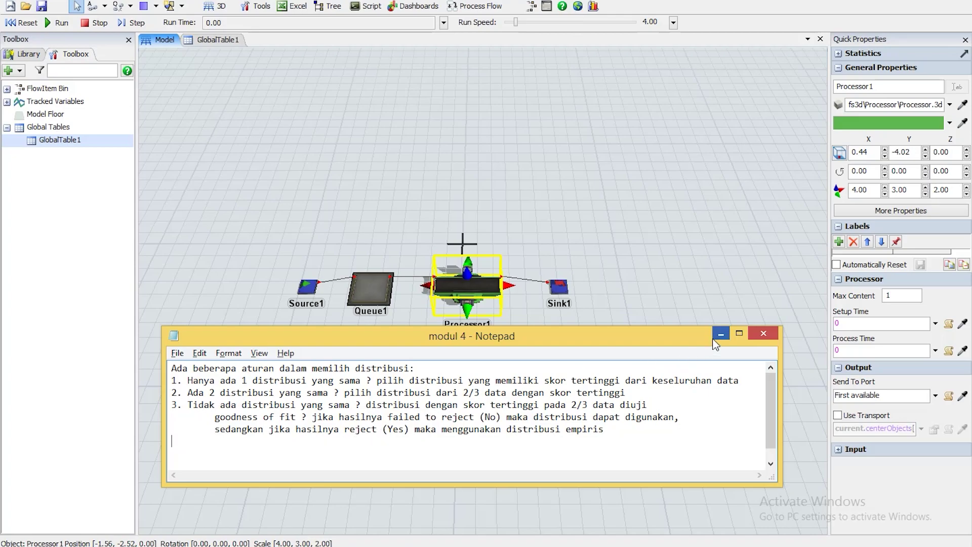
{"action": "mouse_move", "coordinate": [671, 341]}
{"action": "left_mouse_down"}
{"action": "mouse_move", "coordinate": [665, 332]}
{"action": "mouse_move", "coordinate": [670, 344]}
{"action": "left_mouse_up"}
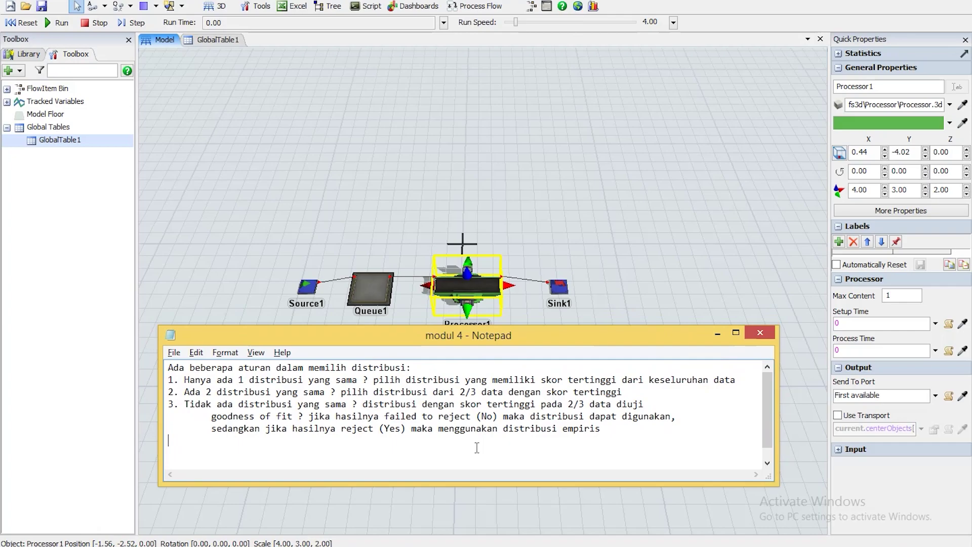
{"action": "left_click_drag", "start_coordinate": [180, 404], "coordinate": [347, 404]}
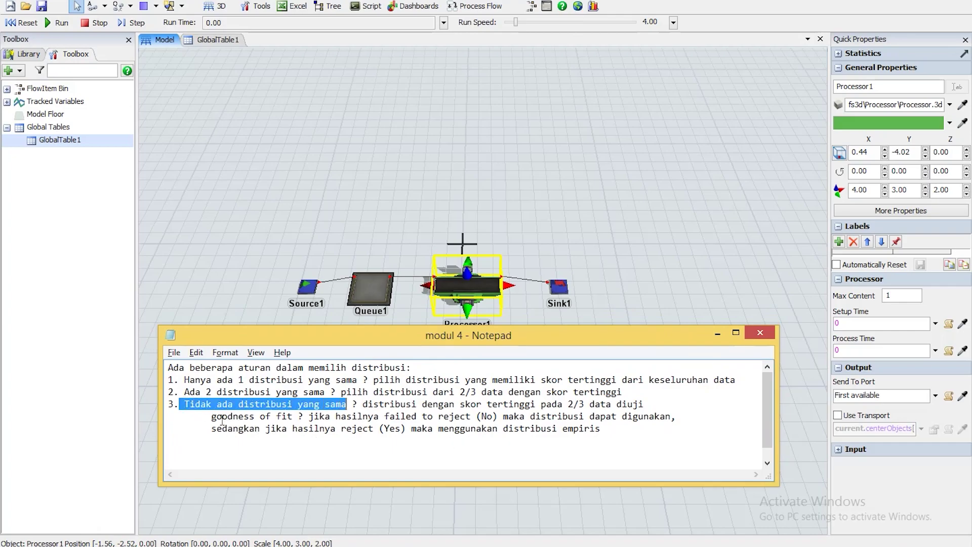
{"action": "left_click_drag", "start_coordinate": [266, 429], "coordinate": [408, 429]}
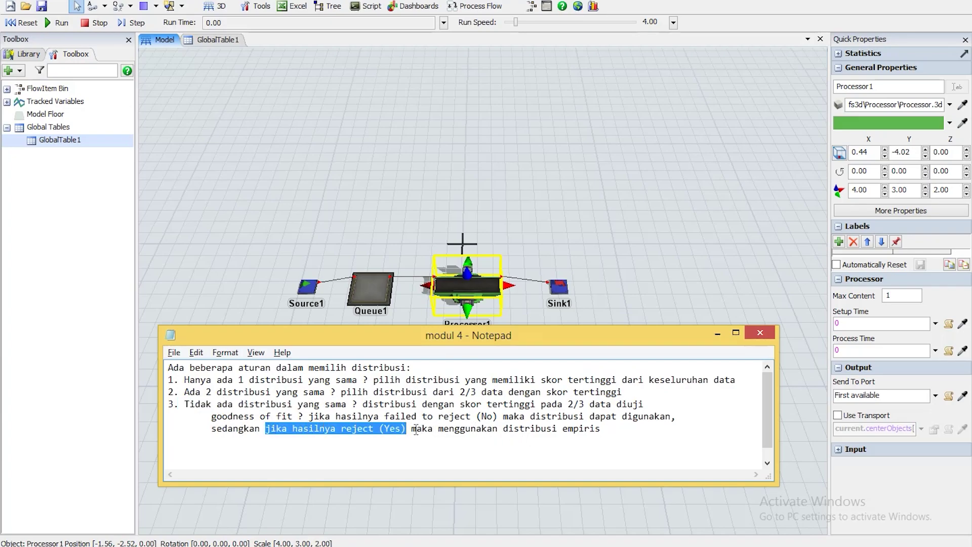
{"action": "left_click_drag", "start_coordinate": [416, 429], "coordinate": [605, 429]}
{"action": "left_click", "coordinate": [624, 428]}
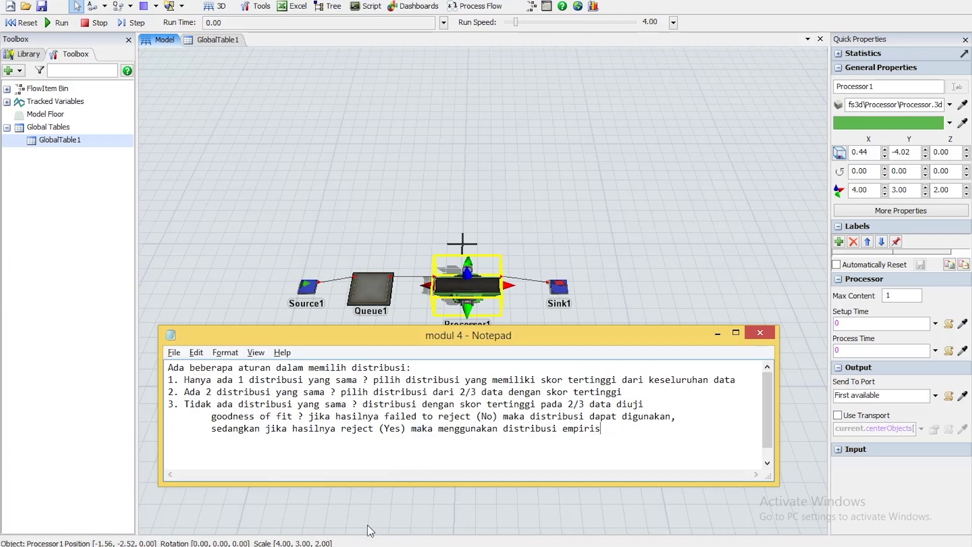
Step: Switch to the PDF guide CARA MEMBUAT DISTRIBUSI EMPIRIS and read its introduction on when to use an empirical distribution
{"action": "left_click", "coordinate": [348, 546]}
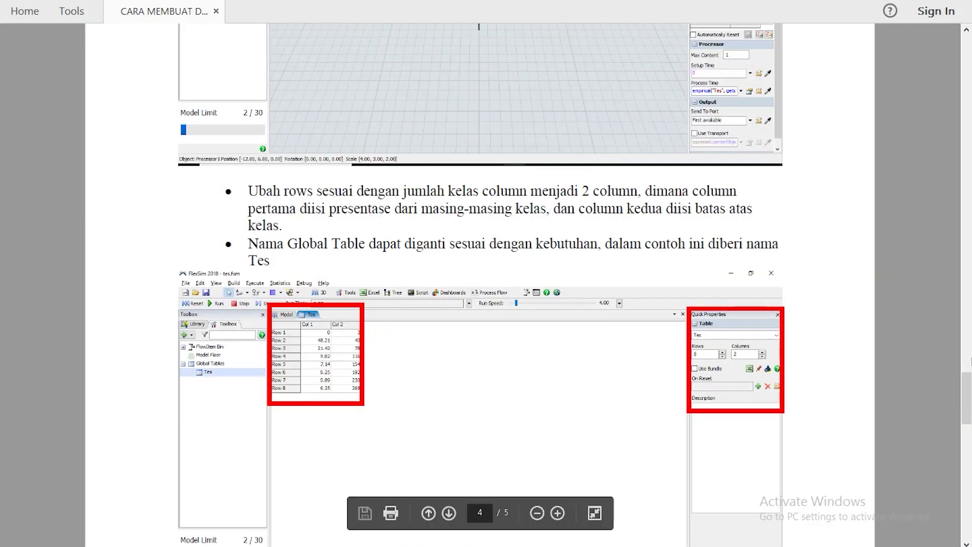
{"action": "left_click_drag", "start_coordinate": [971, 375], "coordinate": [969, 56]}
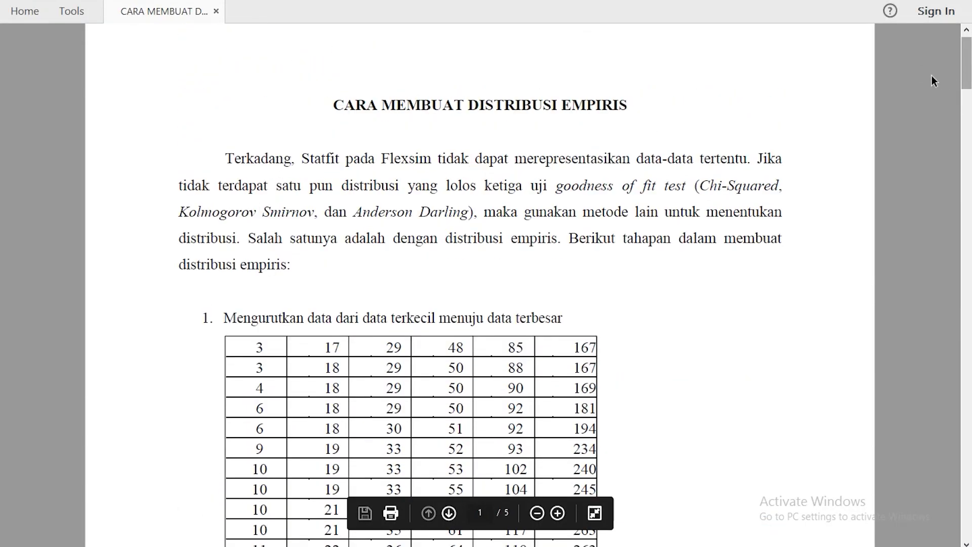
{"action": "scroll", "coordinate": [585, 167], "scroll_direction": "down", "scroll_amount": 2}
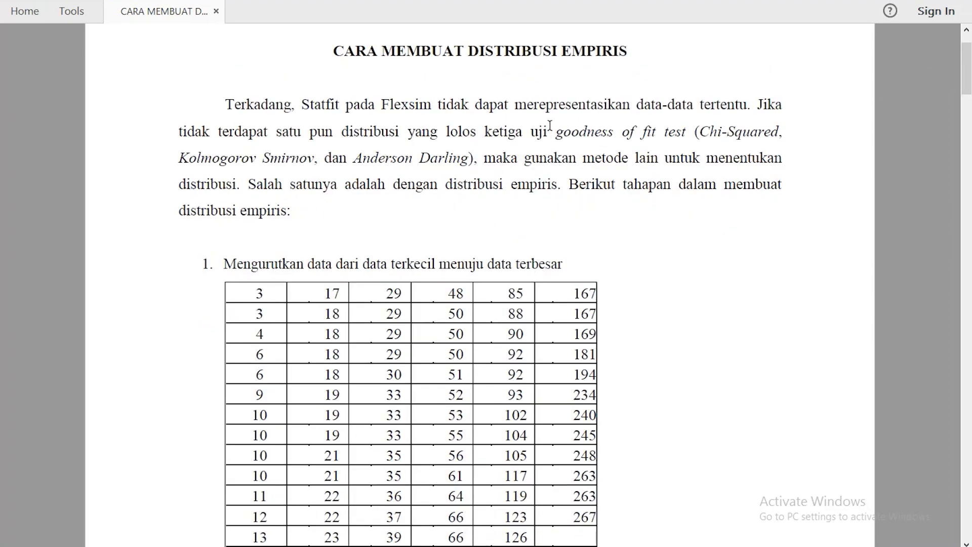
{"action": "left_click_drag", "start_coordinate": [446, 180], "coordinate": [555, 181]}
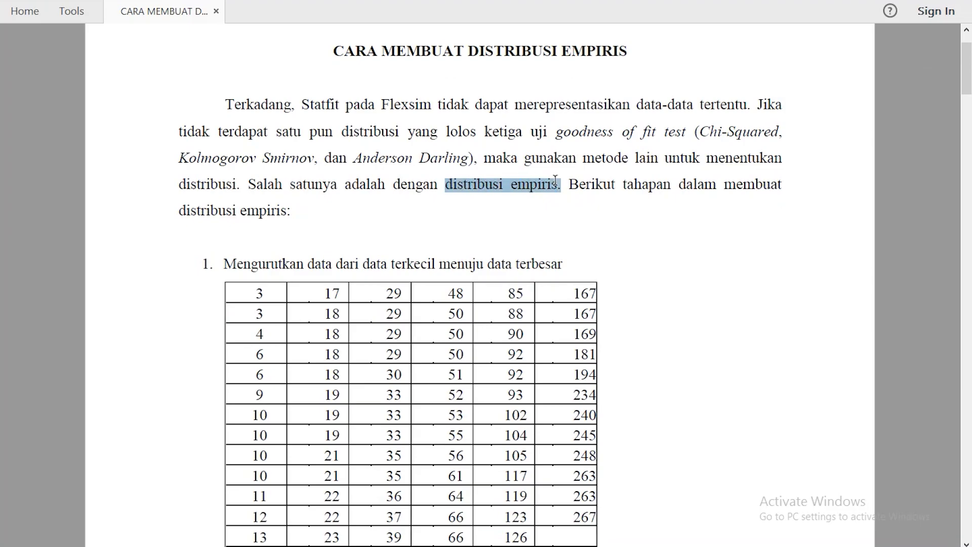
{"action": "left_click", "coordinate": [593, 185]}
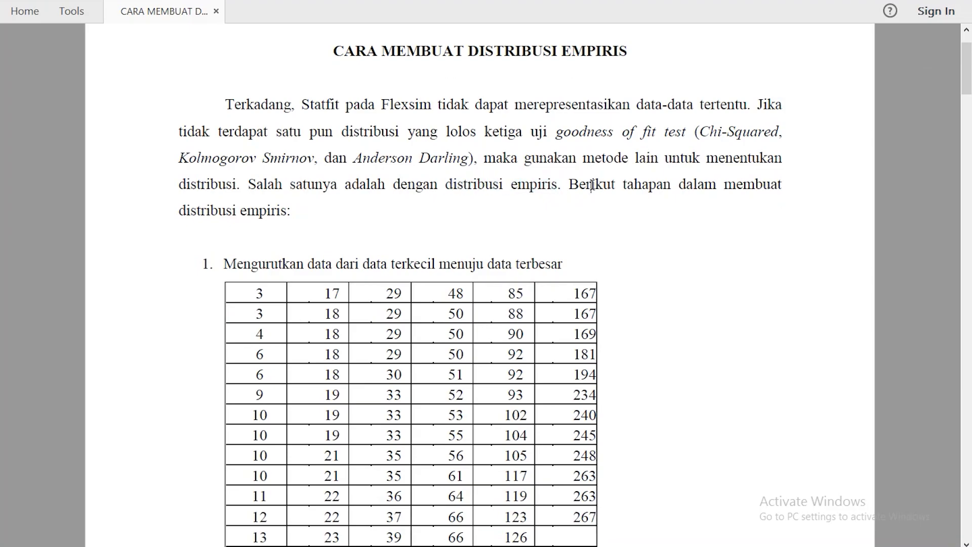
Step: Examine guide steps 1 and 2 on sorting the data in ascending order and calculating the number of classes
{"action": "scroll", "coordinate": [591, 184], "scroll_direction": "down", "scroll_amount": 5}
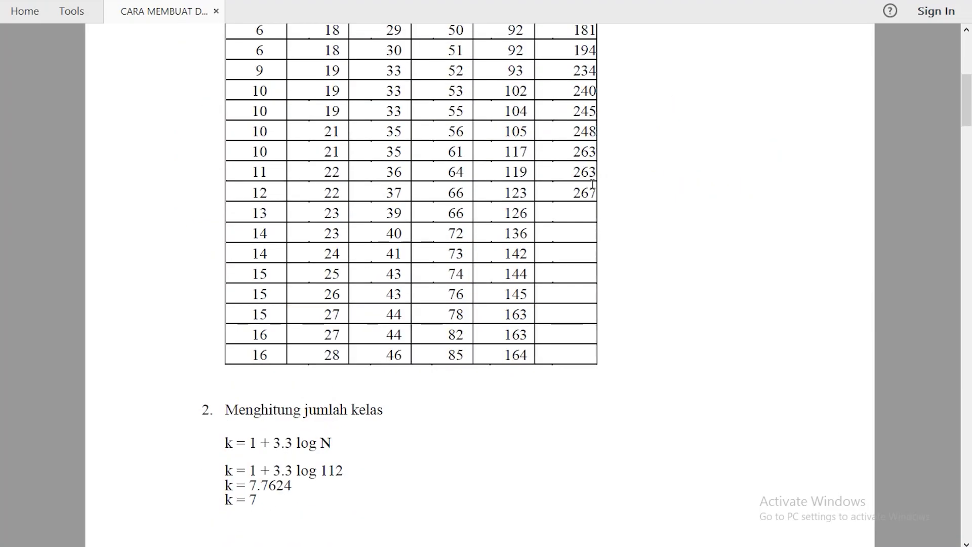
{"action": "left_click_drag", "start_coordinate": [967, 103], "coordinate": [967, 88]}
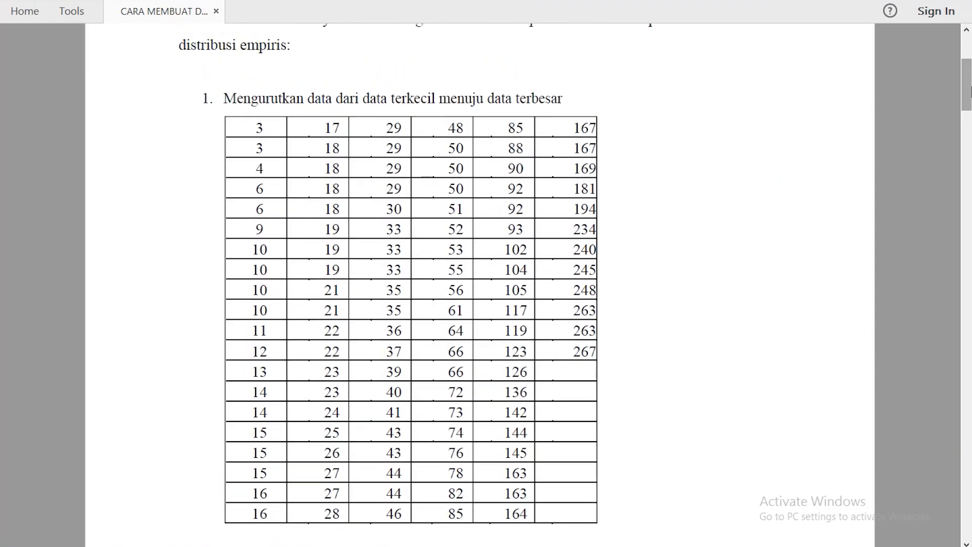
{"action": "left_click_drag", "start_coordinate": [968, 92], "coordinate": [968, 134]}
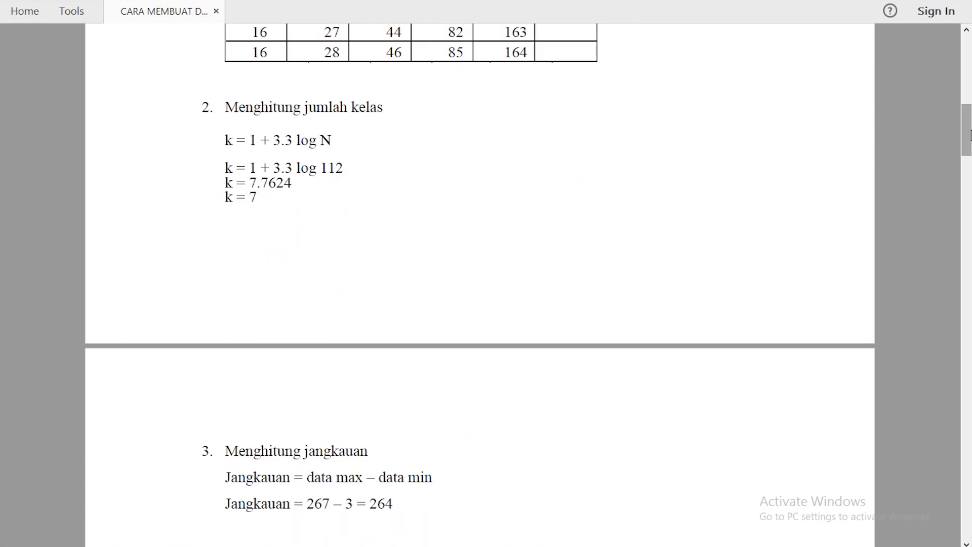
Step: Examine the formulas for the data range and class length in steps 3 and 4 of the guide
{"action": "left_click_drag", "start_coordinate": [971, 135], "coordinate": [970, 162]}
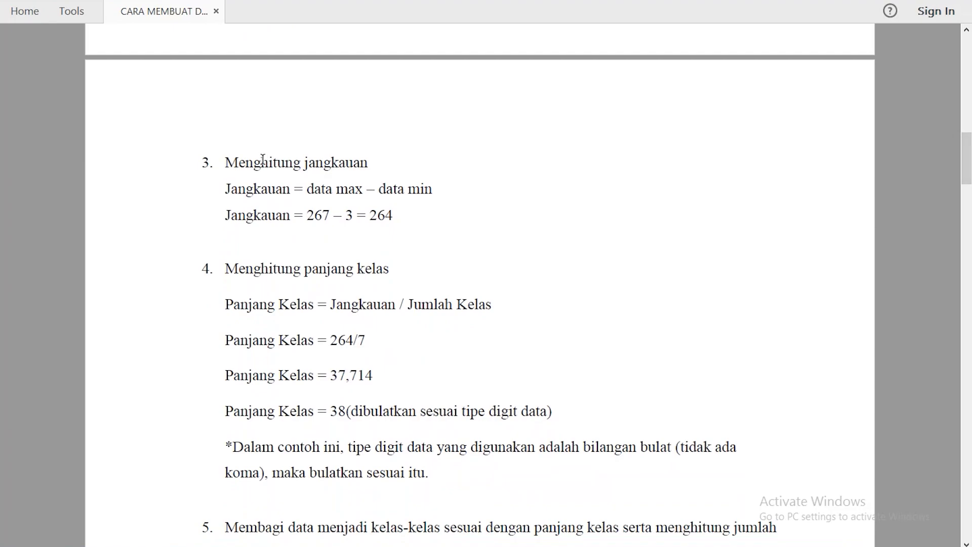
{"action": "left_click_drag", "start_coordinate": [263, 161], "coordinate": [336, 160]}
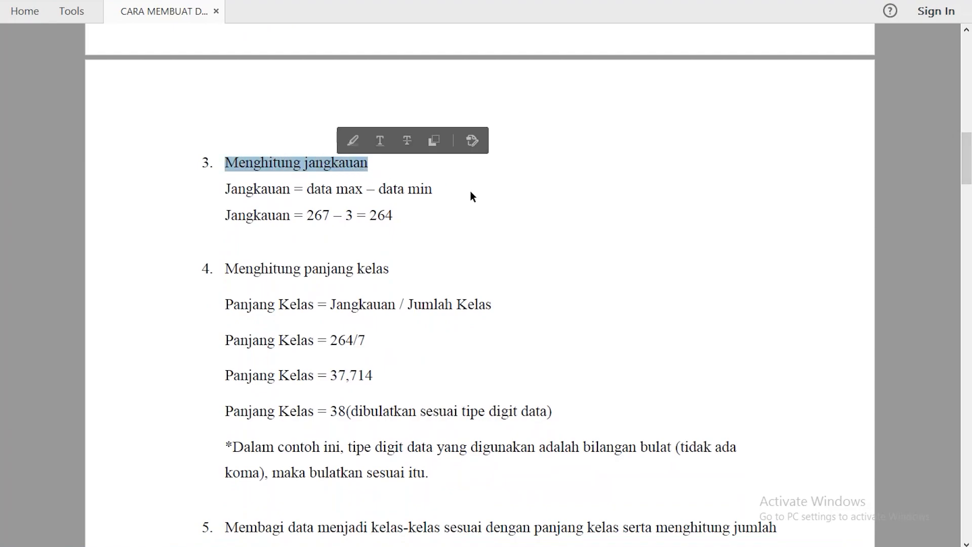
{"action": "left_click_drag", "start_coordinate": [308, 189], "coordinate": [404, 191]}
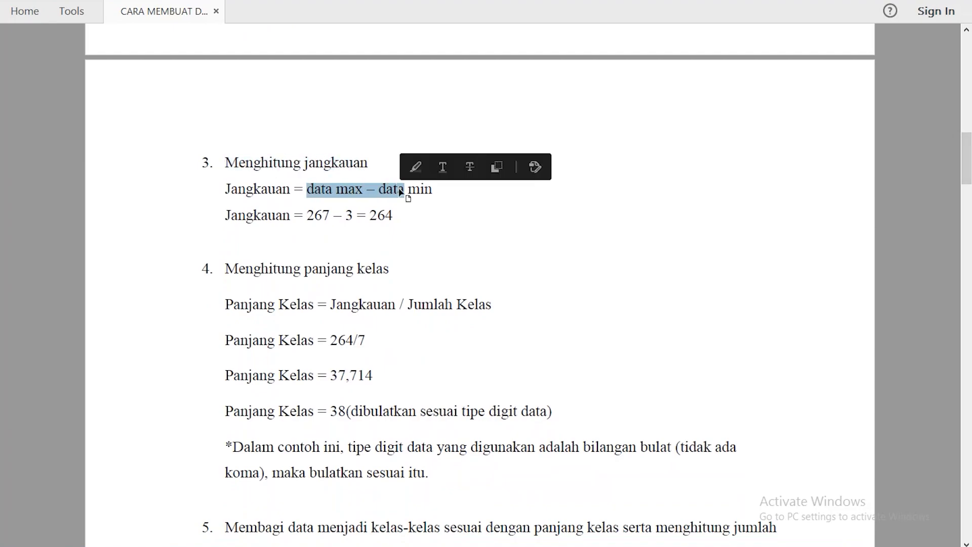
{"action": "scroll", "coordinate": [582, 187], "scroll_direction": "down", "scroll_amount": 2}
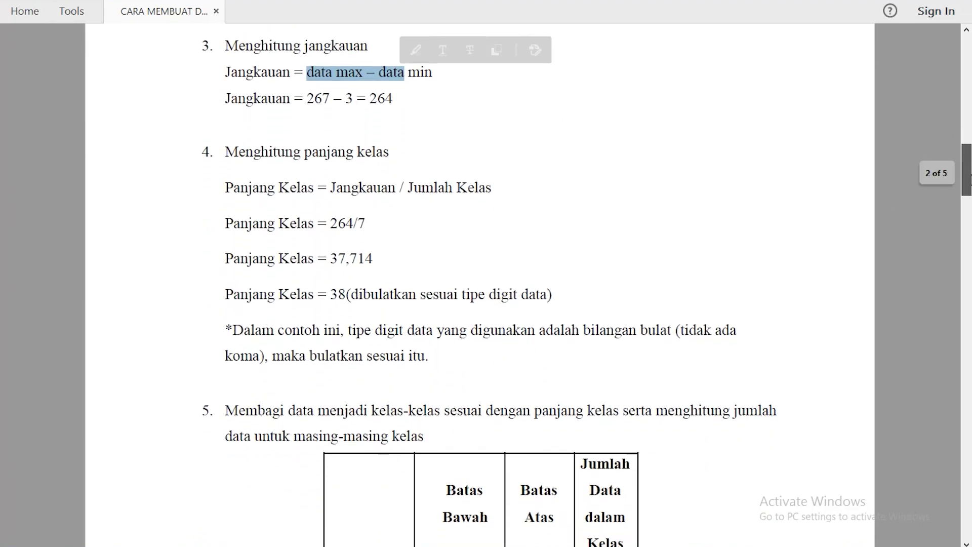
{"action": "left_click_drag", "start_coordinate": [229, 153], "coordinate": [389, 155]}
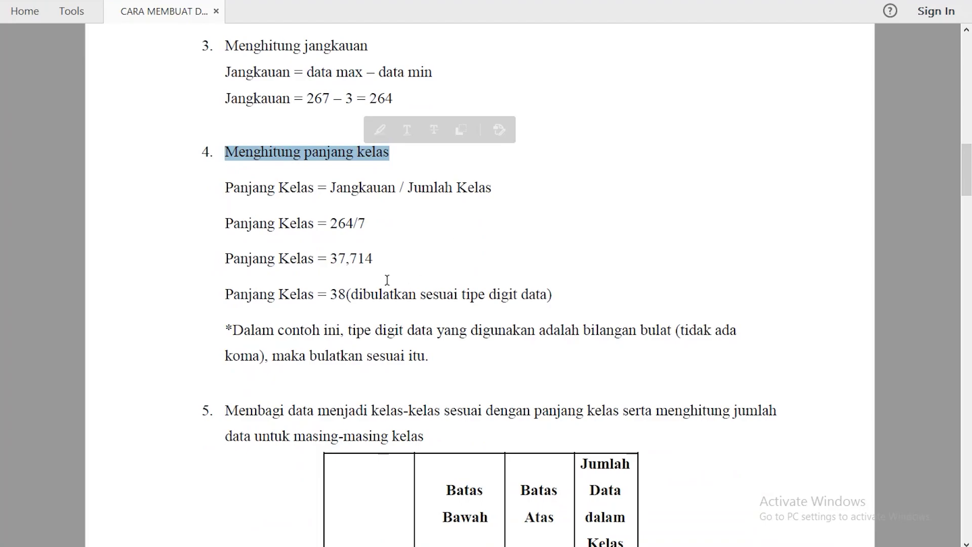
{"action": "left_click_drag", "start_coordinate": [330, 188], "coordinate": [492, 188]}
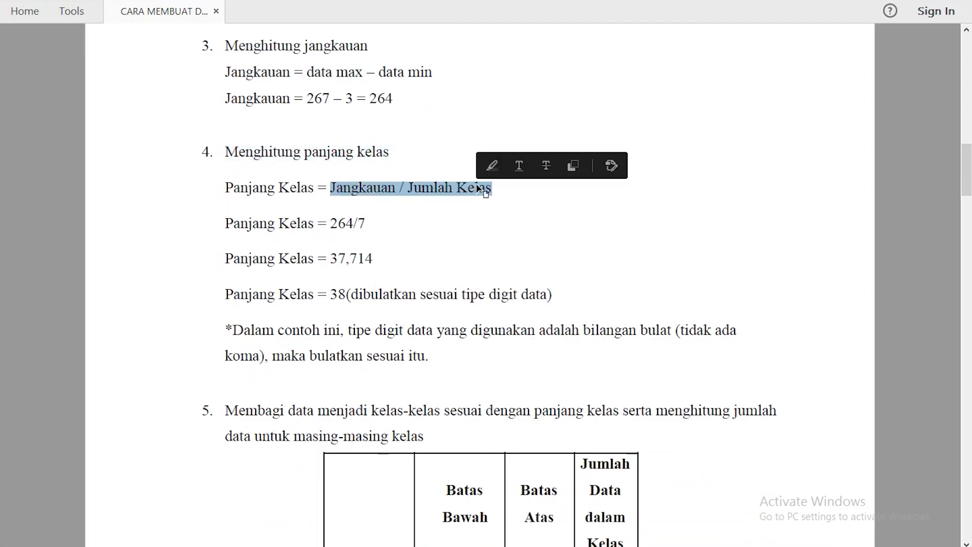